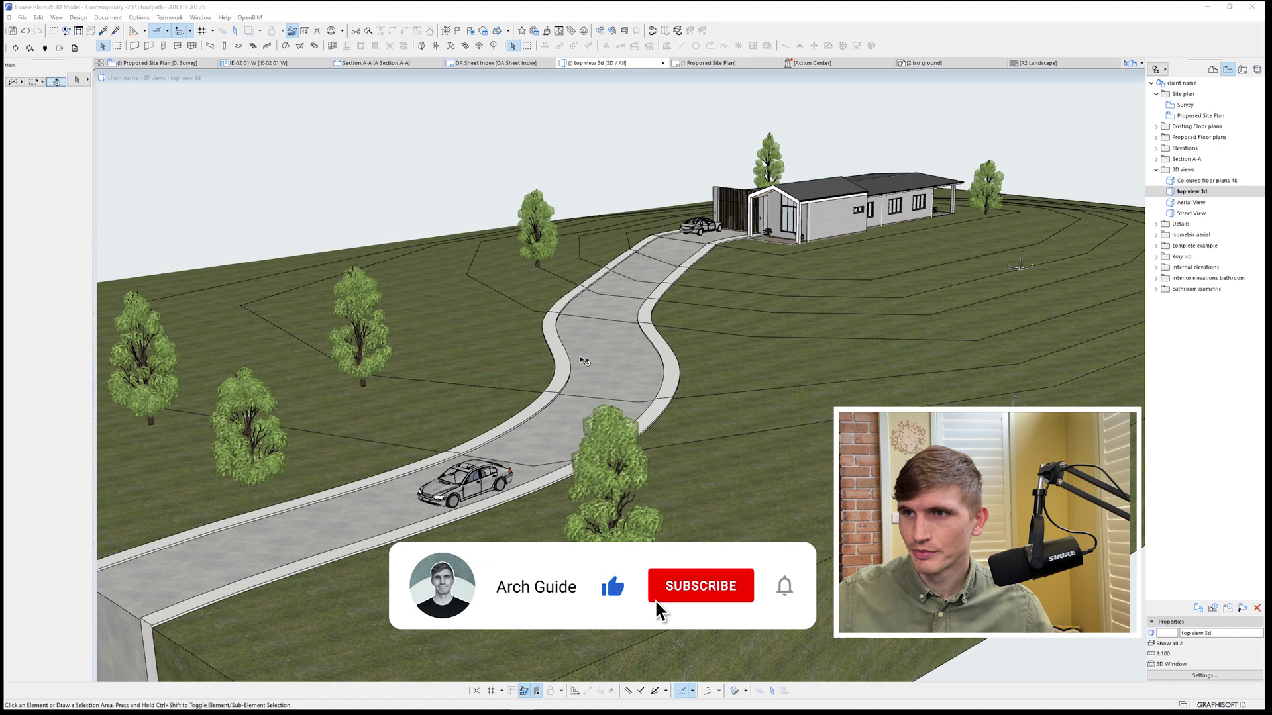
# - Delete the existing curved driveway leading to the house
pyautogui.click(598, 354)
pyautogui.click(598, 355)
pyautogui.press('Delete')
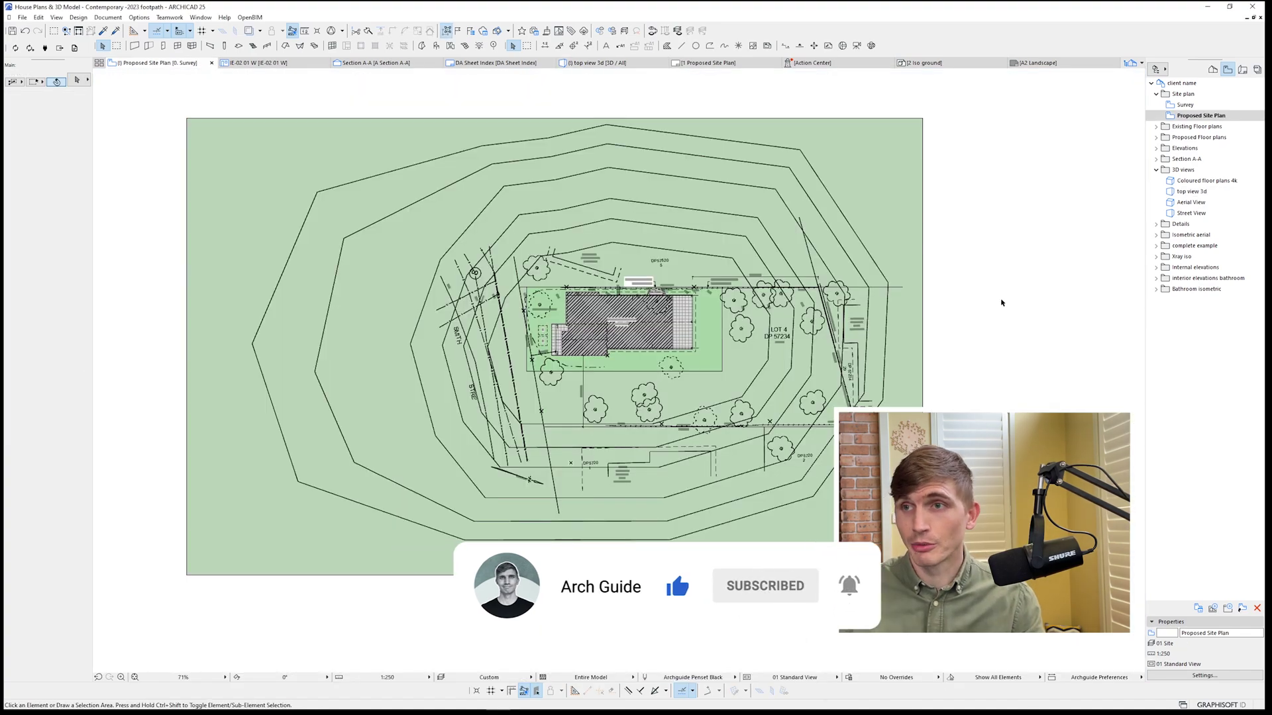
# - Draw a curved spline on the Proposed Site Plan from the dwelling's driveway-side corner across the street to just beyond the terrain mesh's edge
pyautogui.click(761, 199)
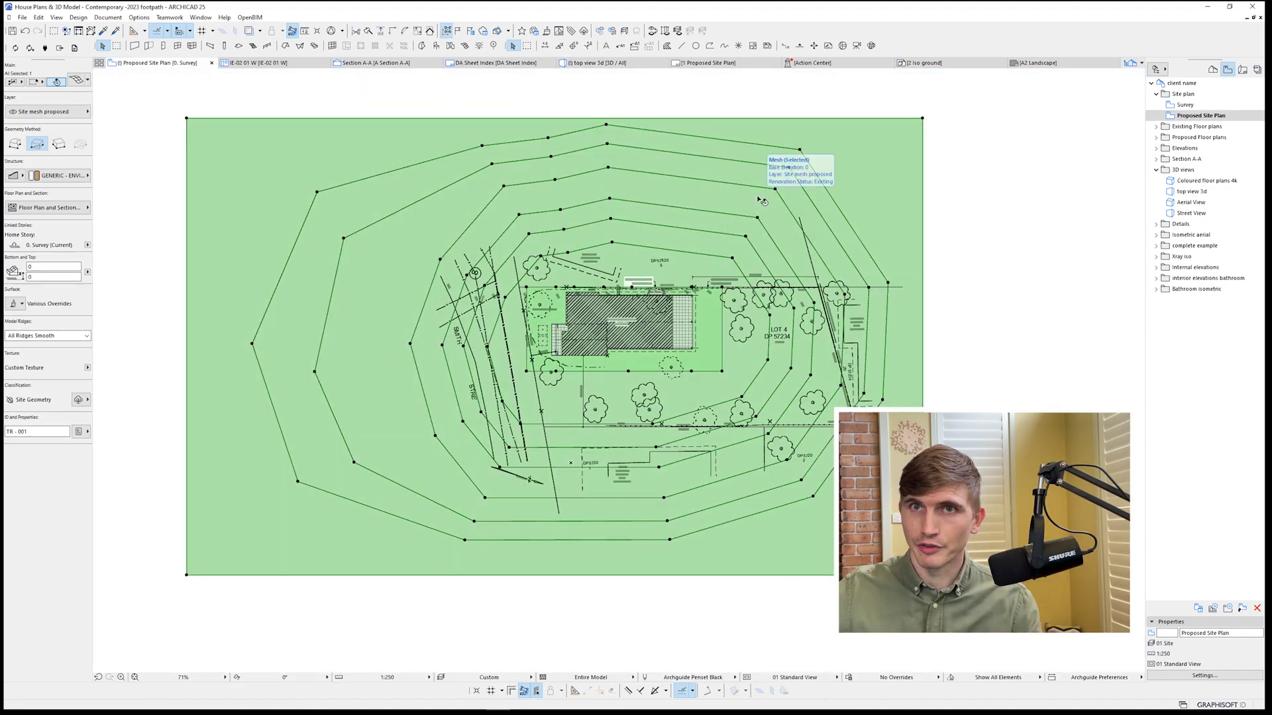
pyautogui.press('Escape')
pyautogui.click(725, 45)
pyautogui.scroll(3, 576, 312)
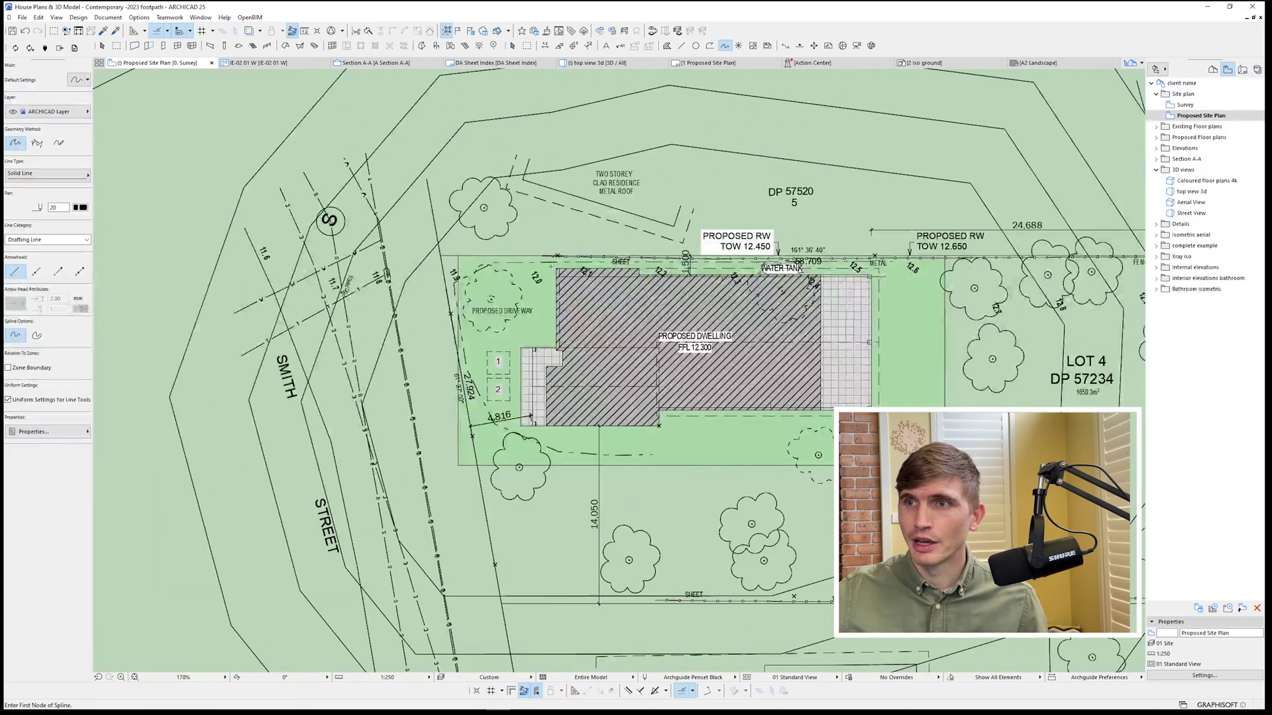
pyautogui.click(546, 272)
pyautogui.scroll(-1, 576, 311)
pyautogui.scroll(2, 576, 312)
pyautogui.scroll(-2, 511, 275)
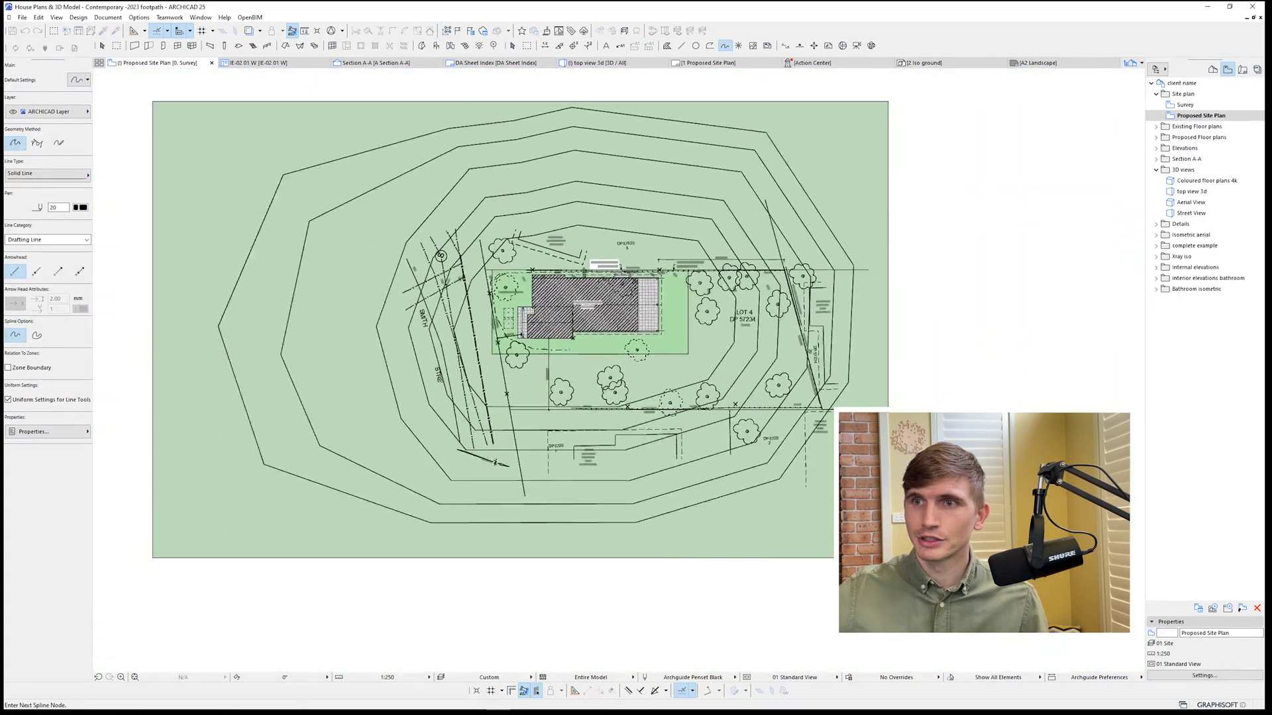
pyautogui.click(343, 375)
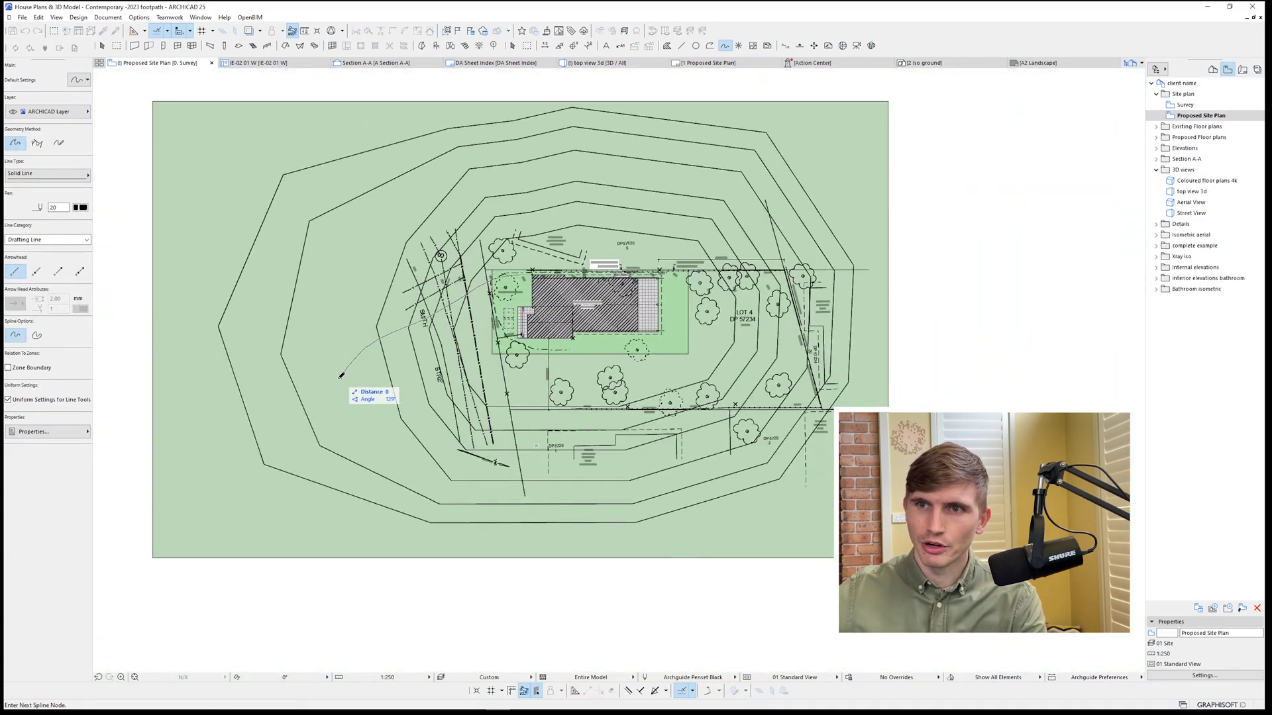
pyautogui.click(230, 406)
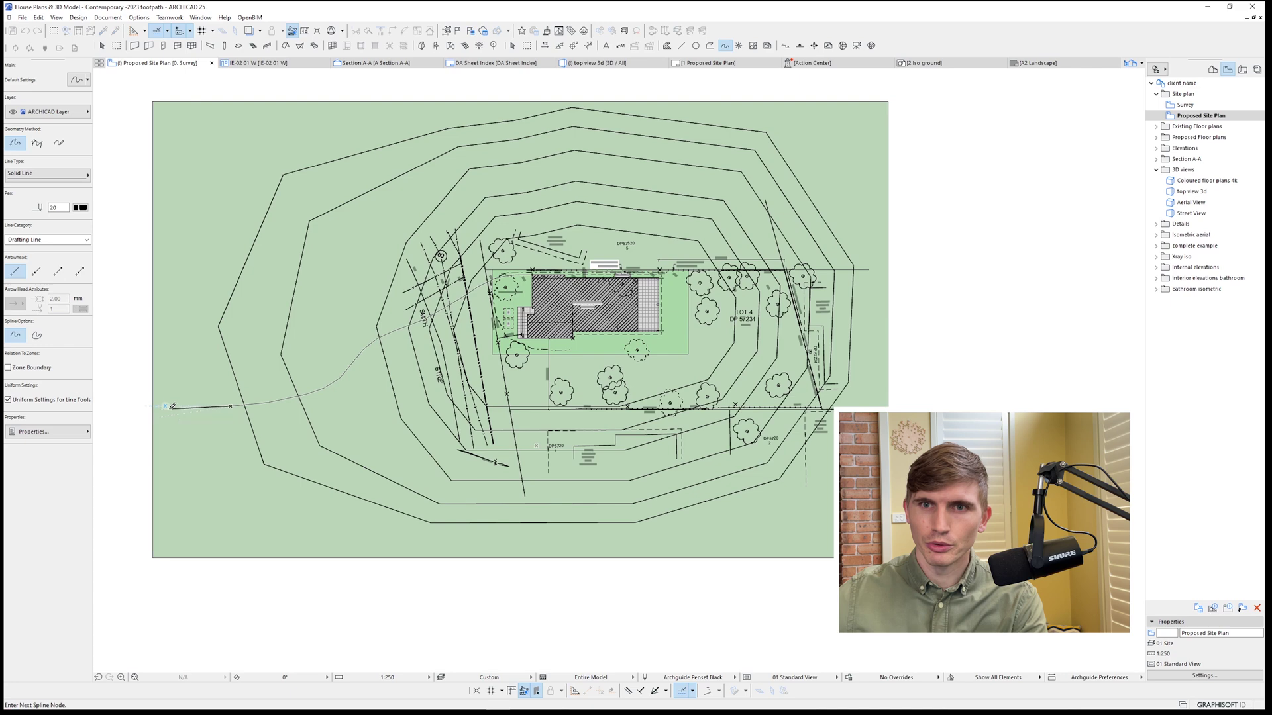
pyautogui.doubleClick(140, 408)
pyautogui.press('Escape')
# - Offset a copy of the driveway spline by 6200 mm to form the driveway's second edge
pyautogui.click(371, 342)
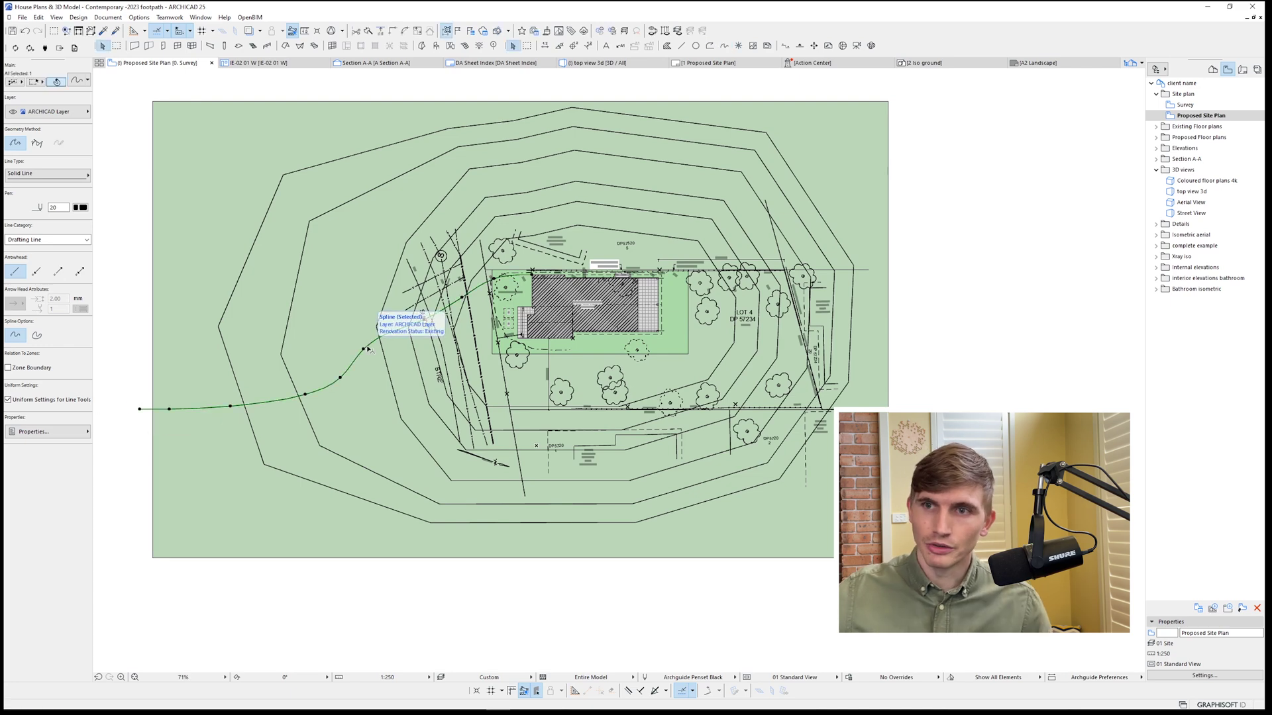
pyautogui.click(371, 342)
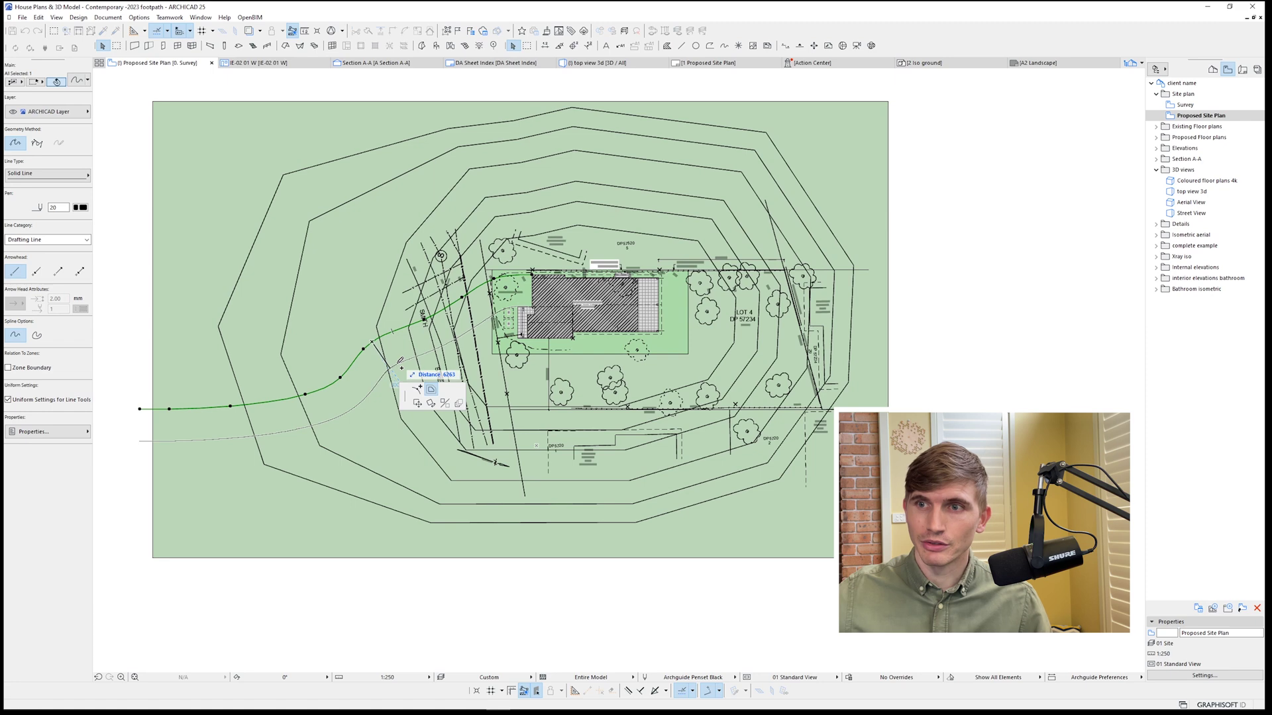
pyautogui.press('Tab')
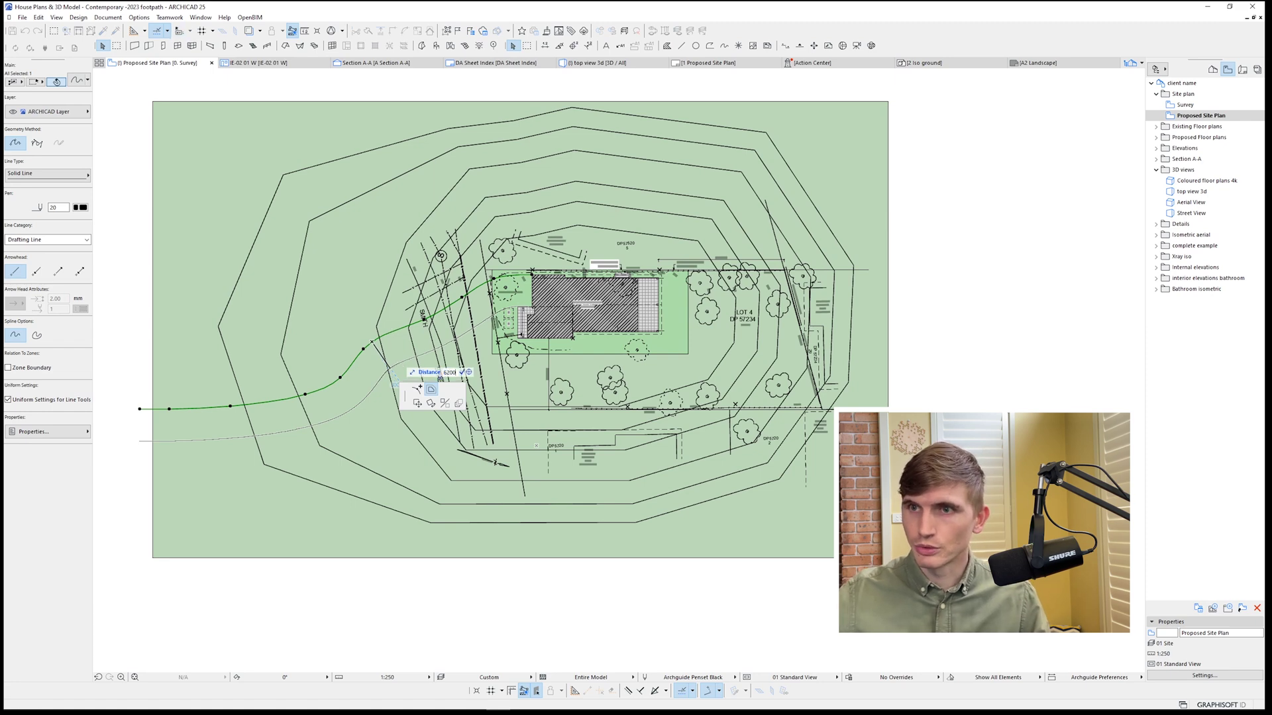
pyautogui.write('6200')
pyautogui.press('Return')
# - Move both driveway splines horizontally off the terrain mesh into the empty area beside the site
pyautogui.scroll(-2, 629, 314)
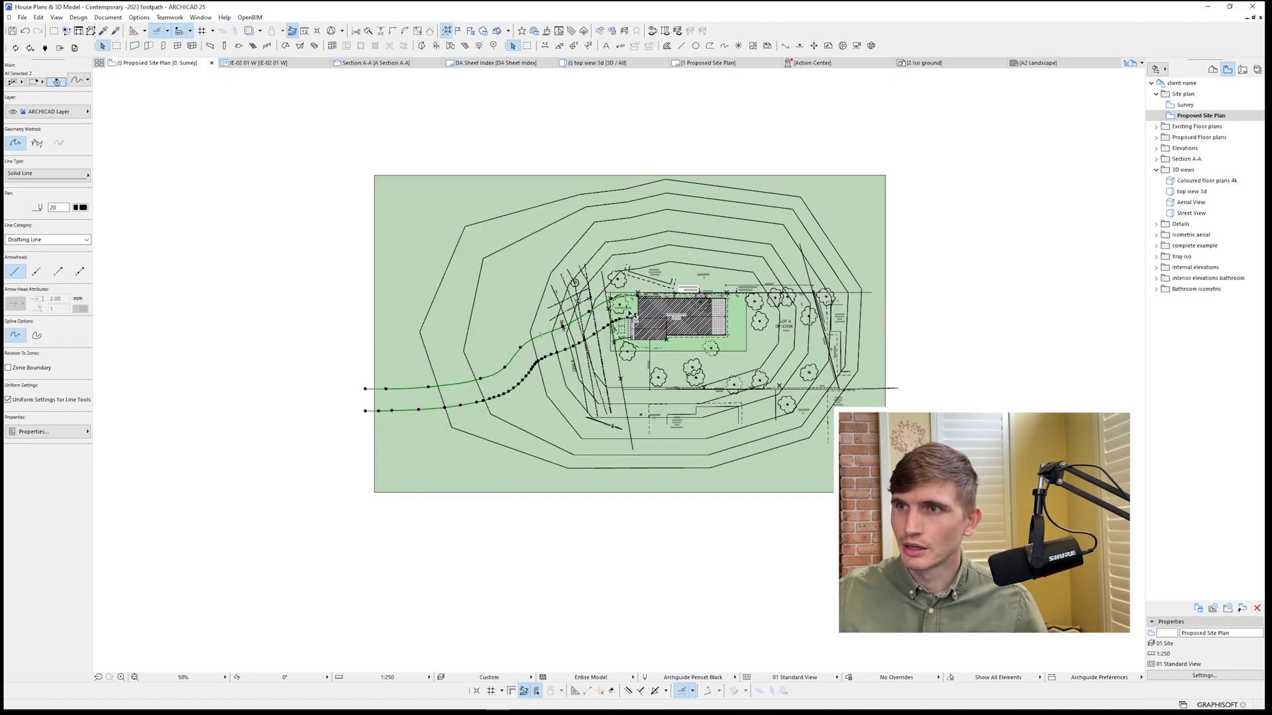
pyautogui.click(638, 319)
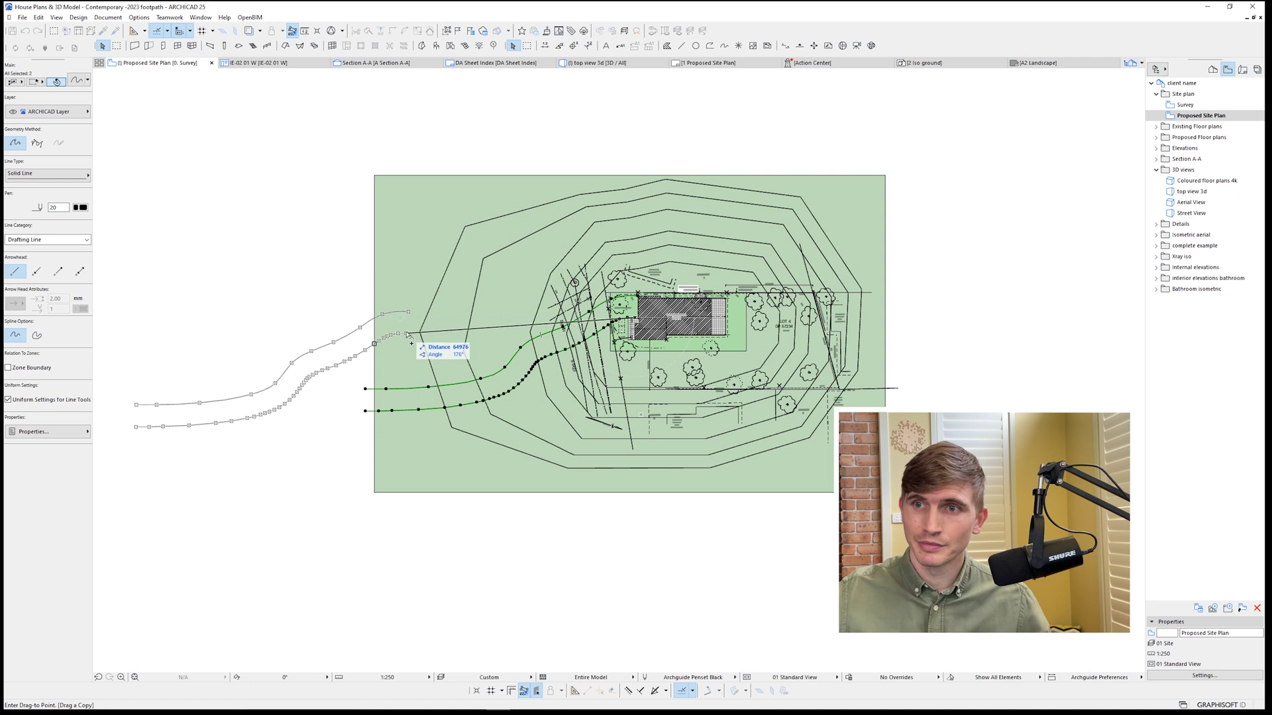
pyautogui.press('Tab')
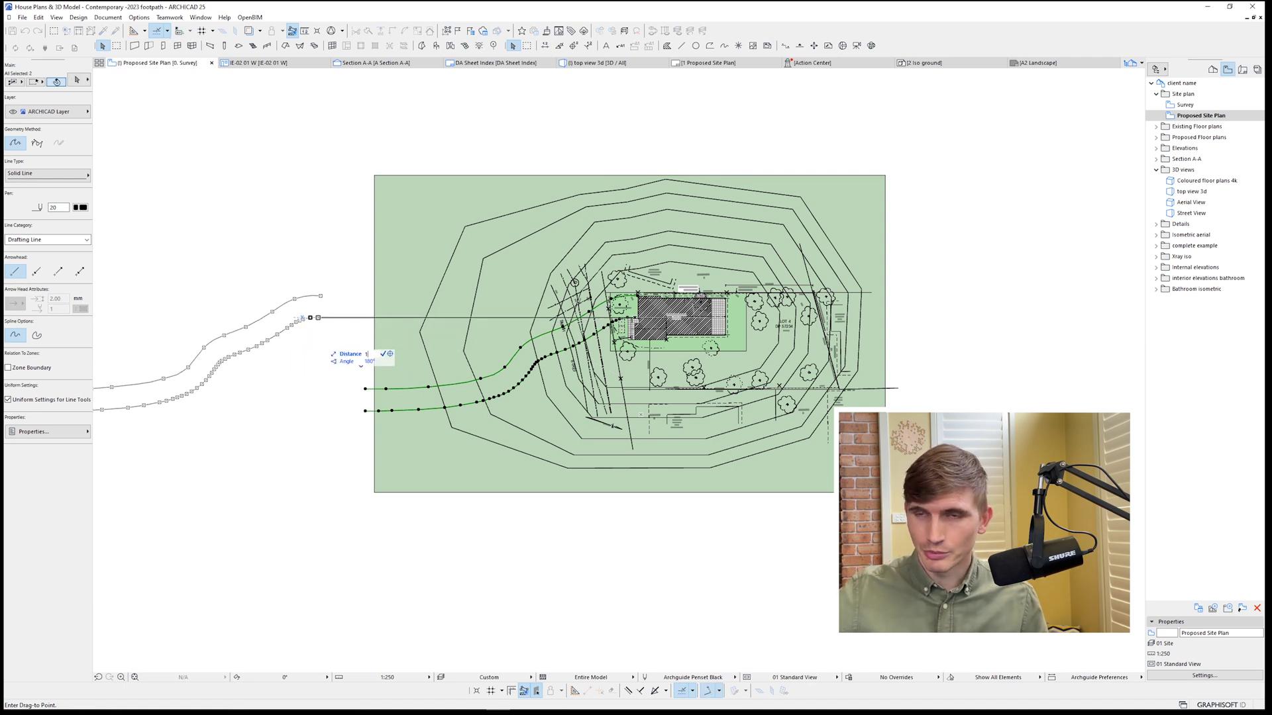
pyautogui.press('Return')
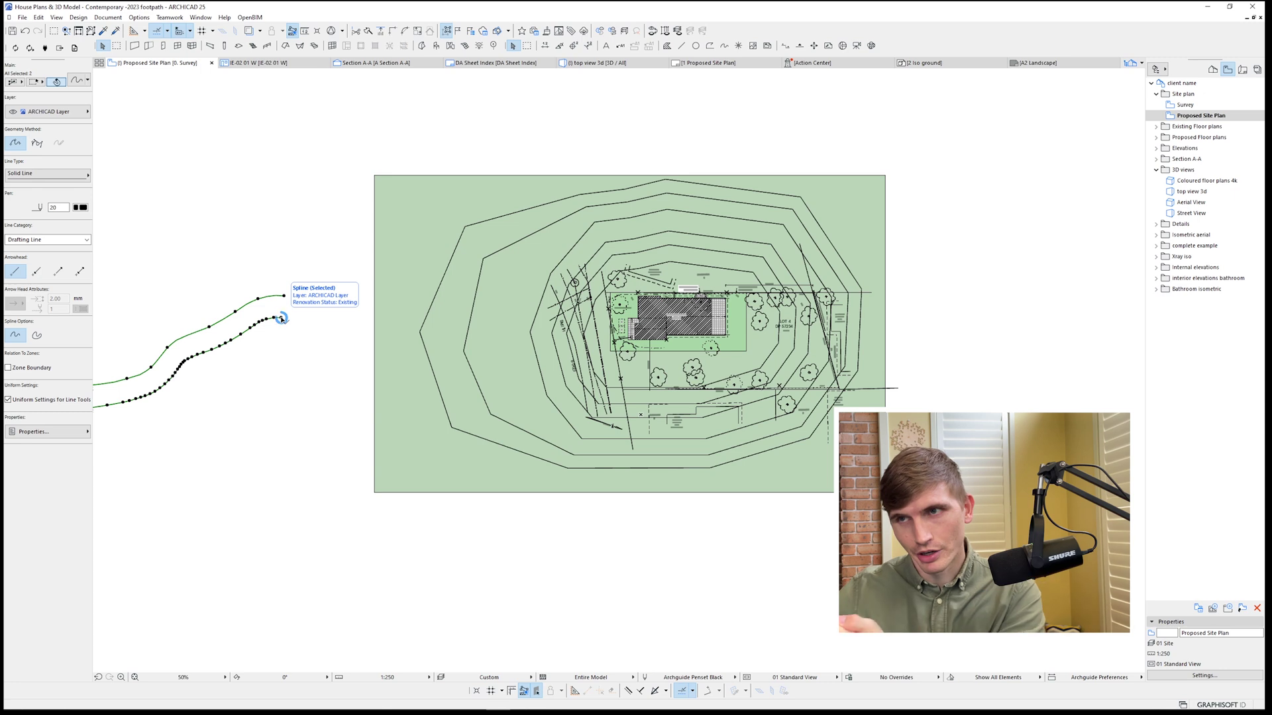
# - Close both open ends of the driveway outline with straight splines joining the two curved edges
pyautogui.click(281, 319)
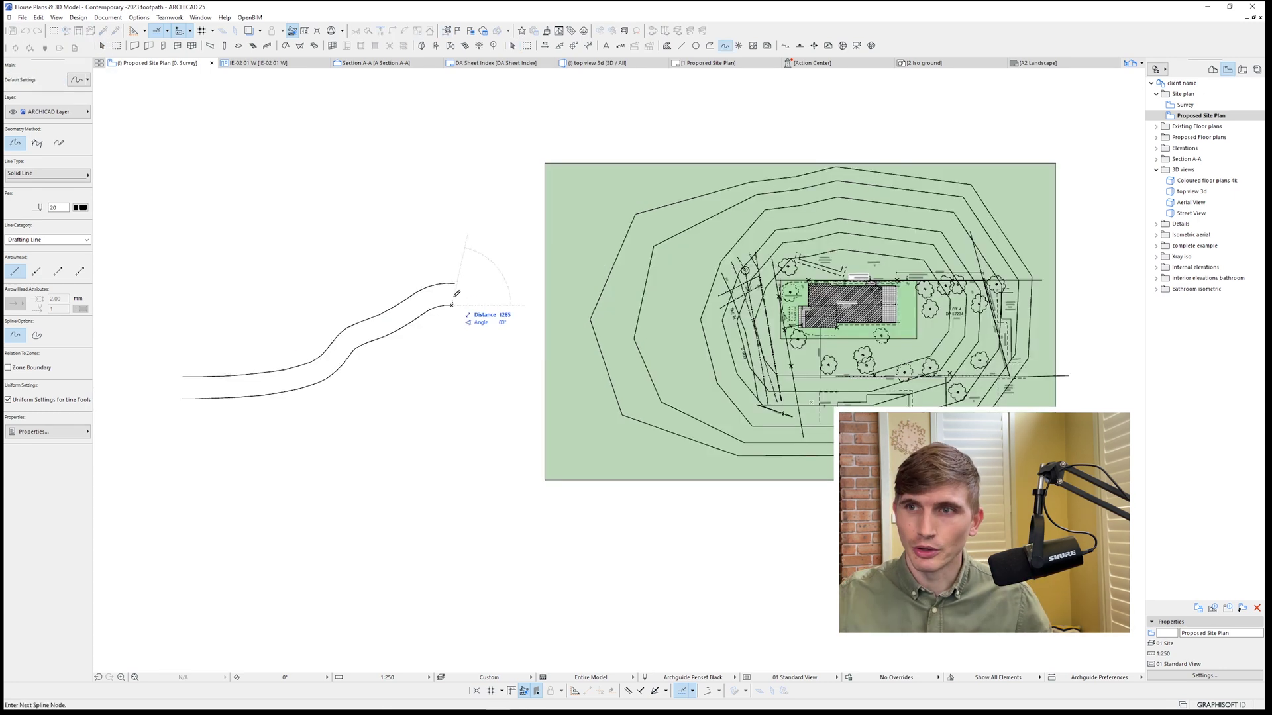
pyautogui.click(454, 284)
pyautogui.press('Escape')
pyautogui.keyDown('alt'); pyautogui.click(184, 399); pyautogui.keyUp('alt')
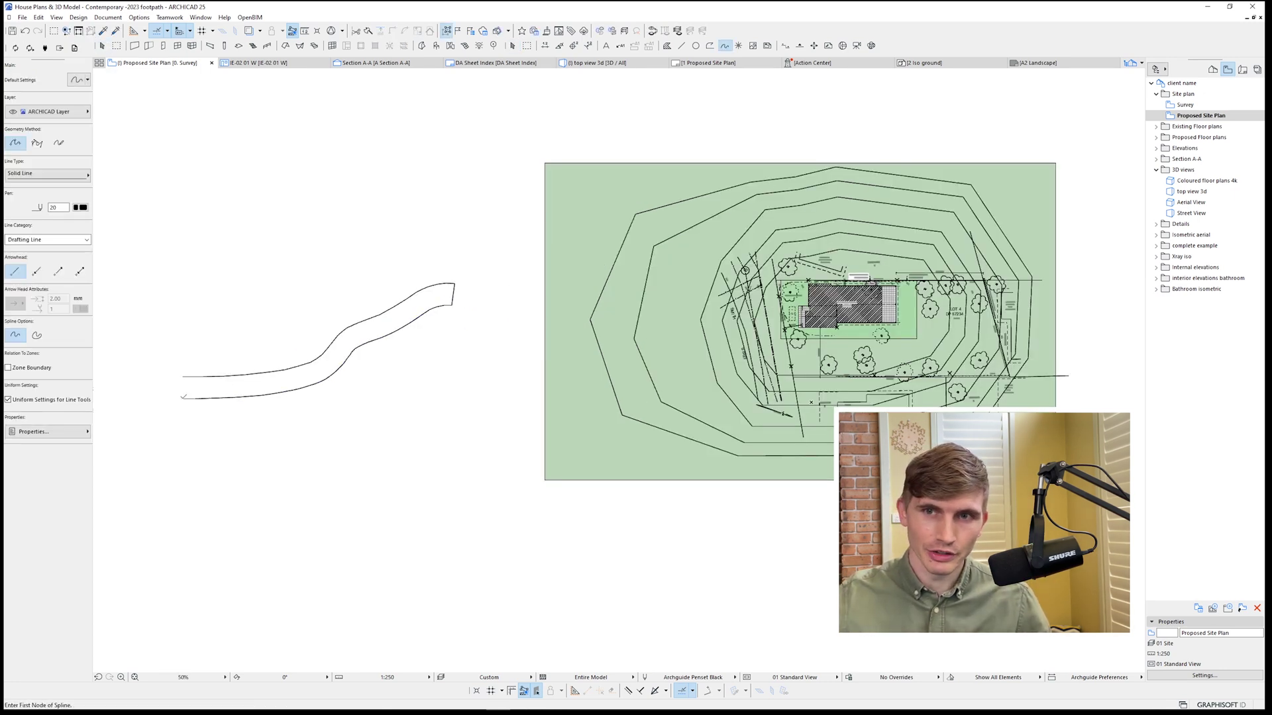
pyautogui.click(182, 399)
pyautogui.click(182, 377)
pyautogui.press('Escape')
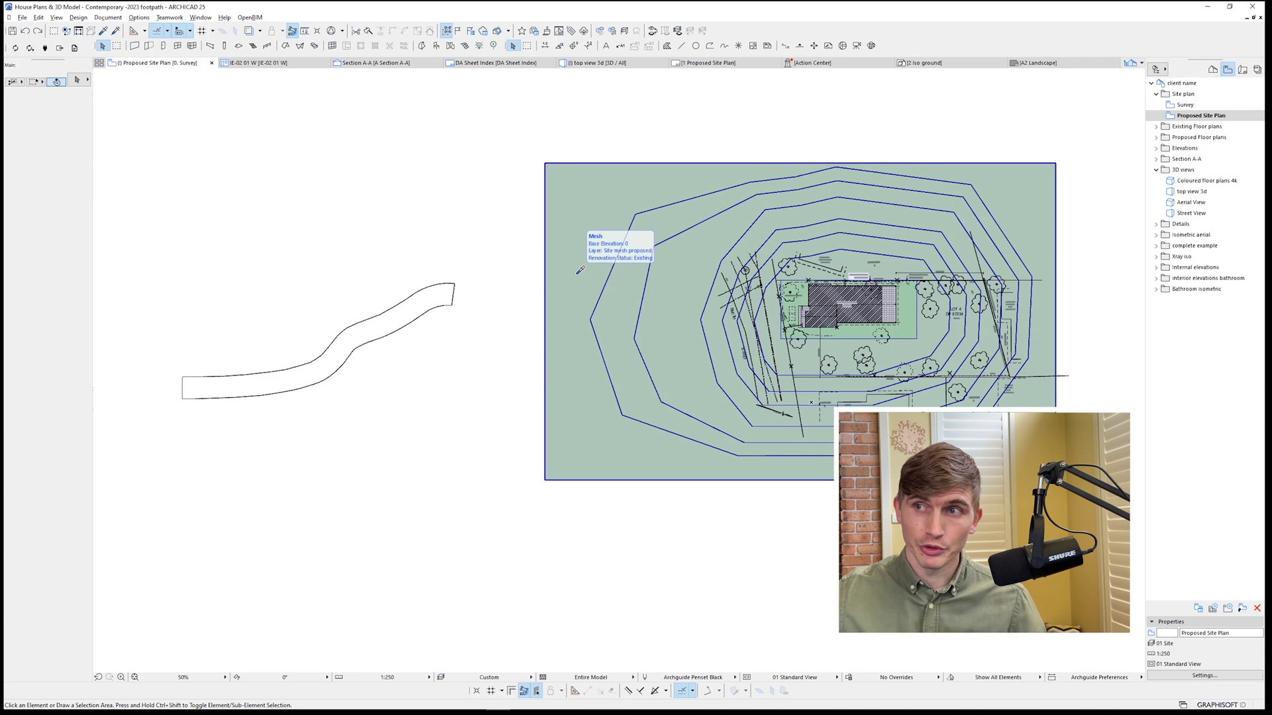
# - Create a mesh inside the closed driveway outline using the settings of the terrain mesh
pyautogui.keyDown('alt'); pyautogui.click(580, 271); pyautogui.keyUp('alt')
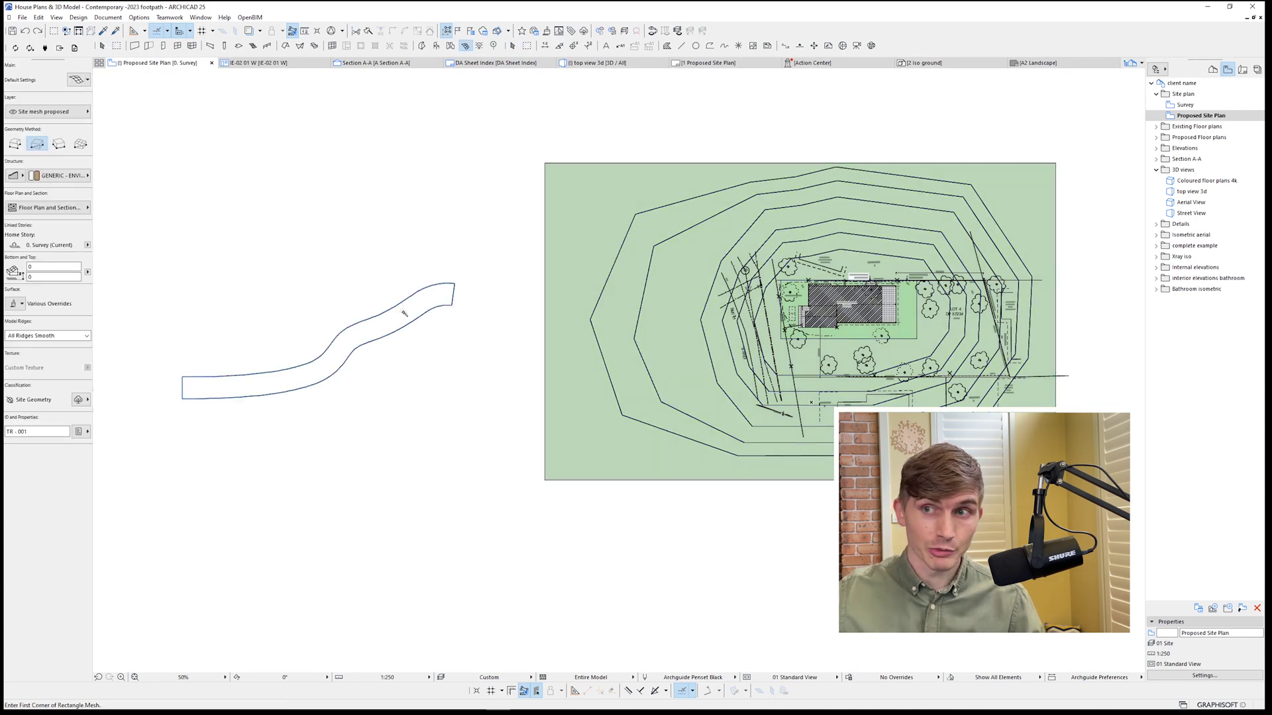
pyautogui.click(404, 312)
pyautogui.press('Escape')
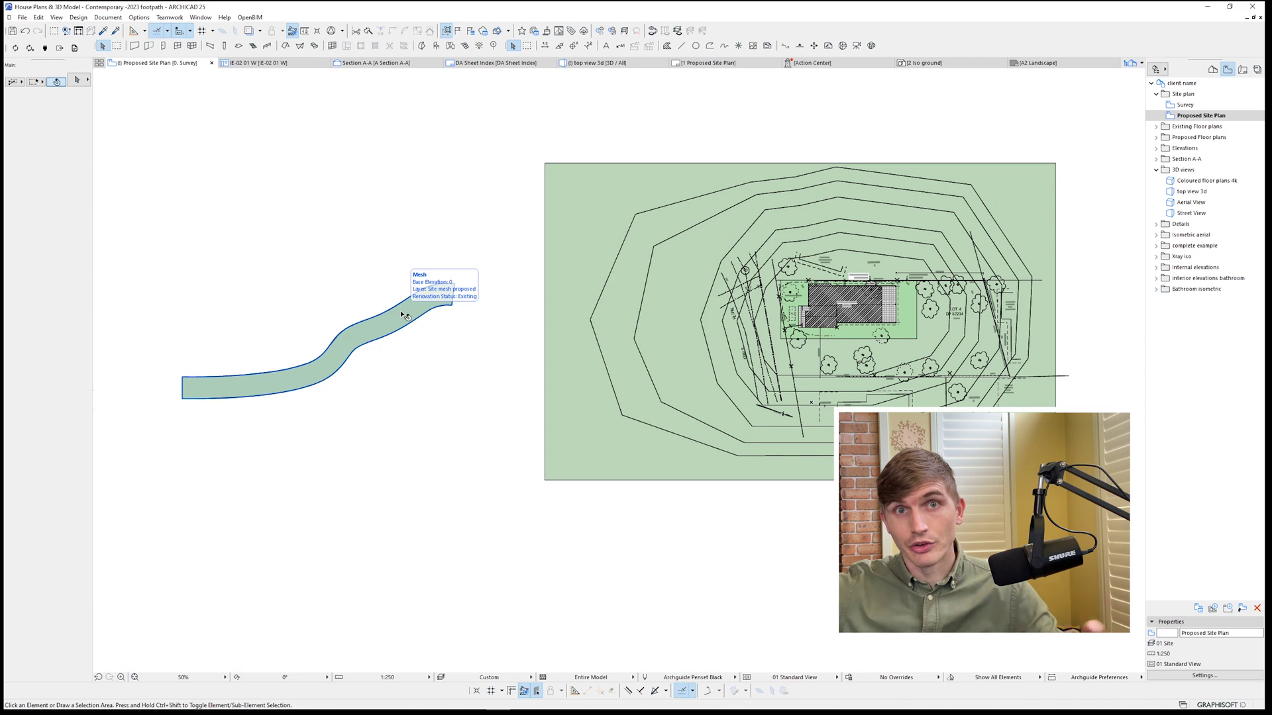
# - Override the driveway mesh's grass surface with a concrete surface
pyautogui.click(405, 316)
pyautogui.click(18, 303)
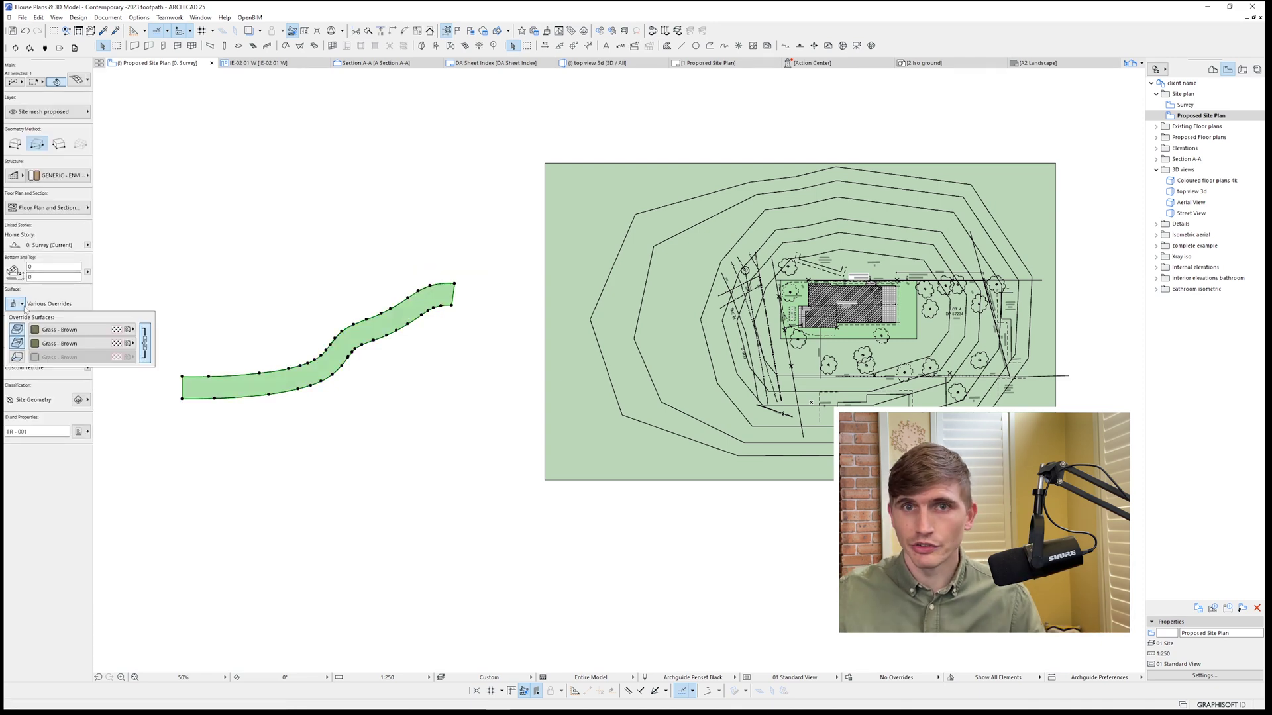
pyautogui.click(60, 329)
# - Move the driveway mesh 100000 mm horizontally back onto the site
pyautogui.hotkey('ctrl', 'd')
pyautogui.click(276, 379)
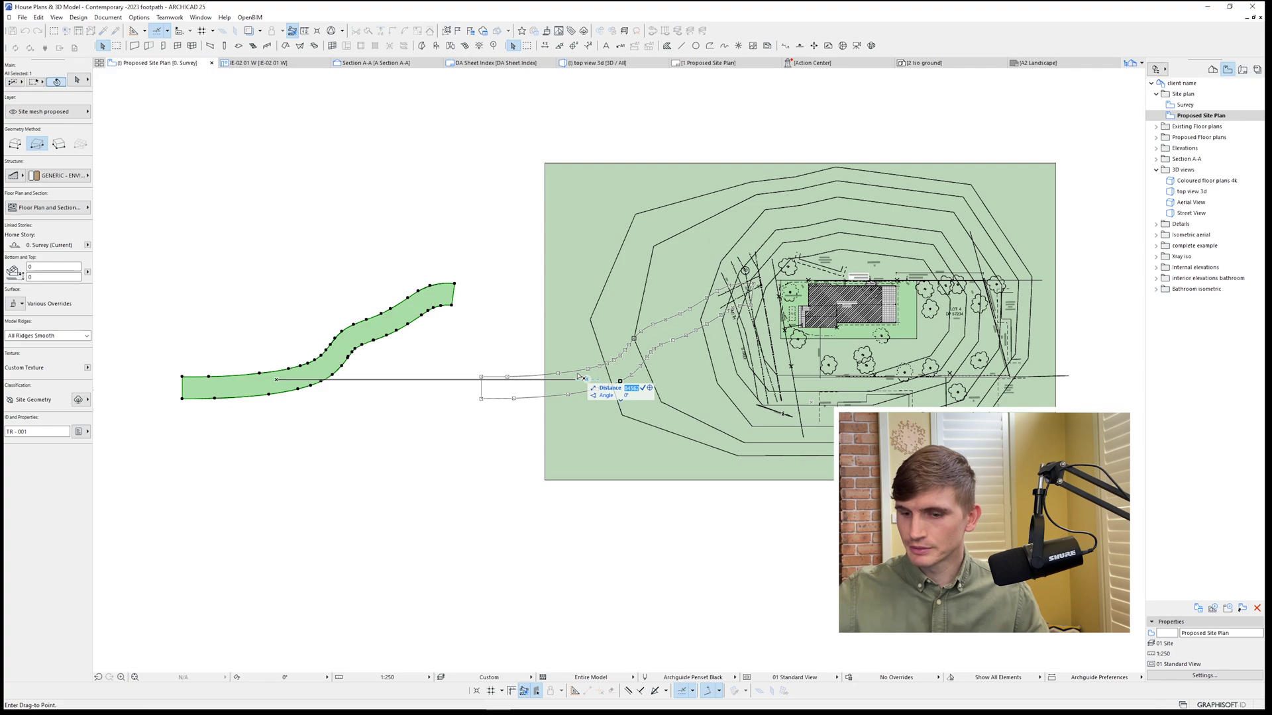
pyautogui.write('100000')
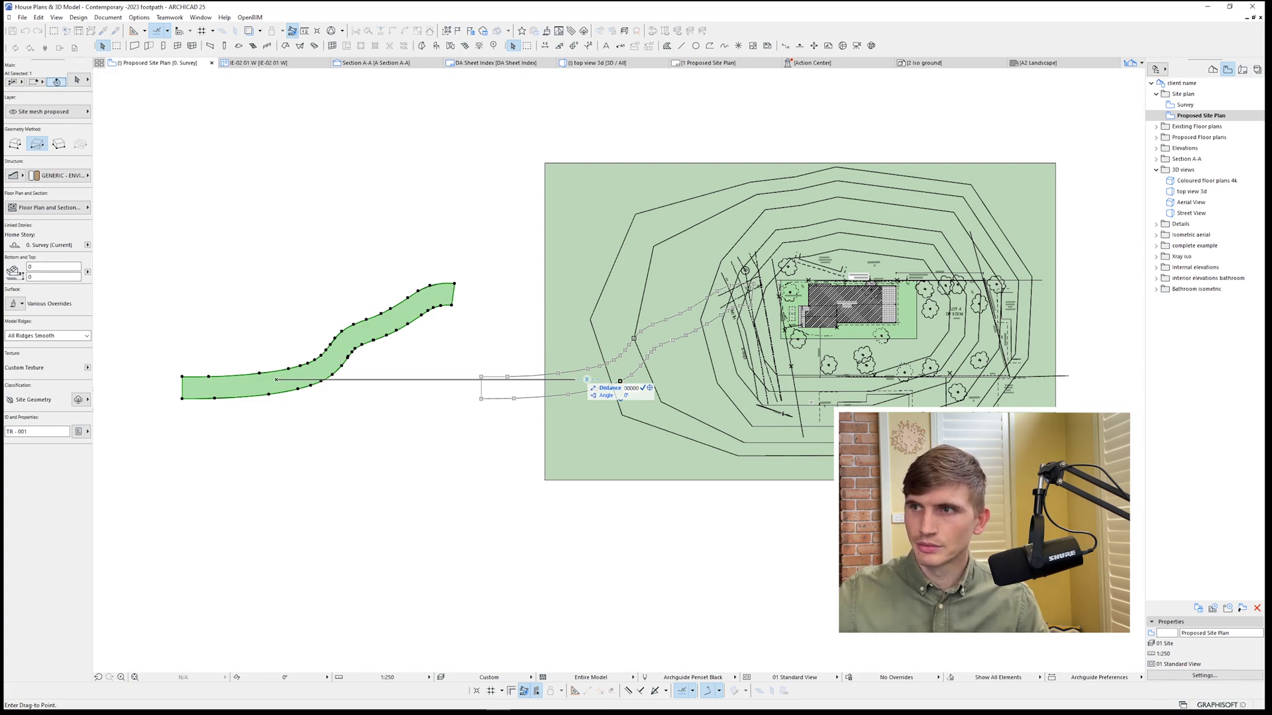
pyautogui.press('Return')
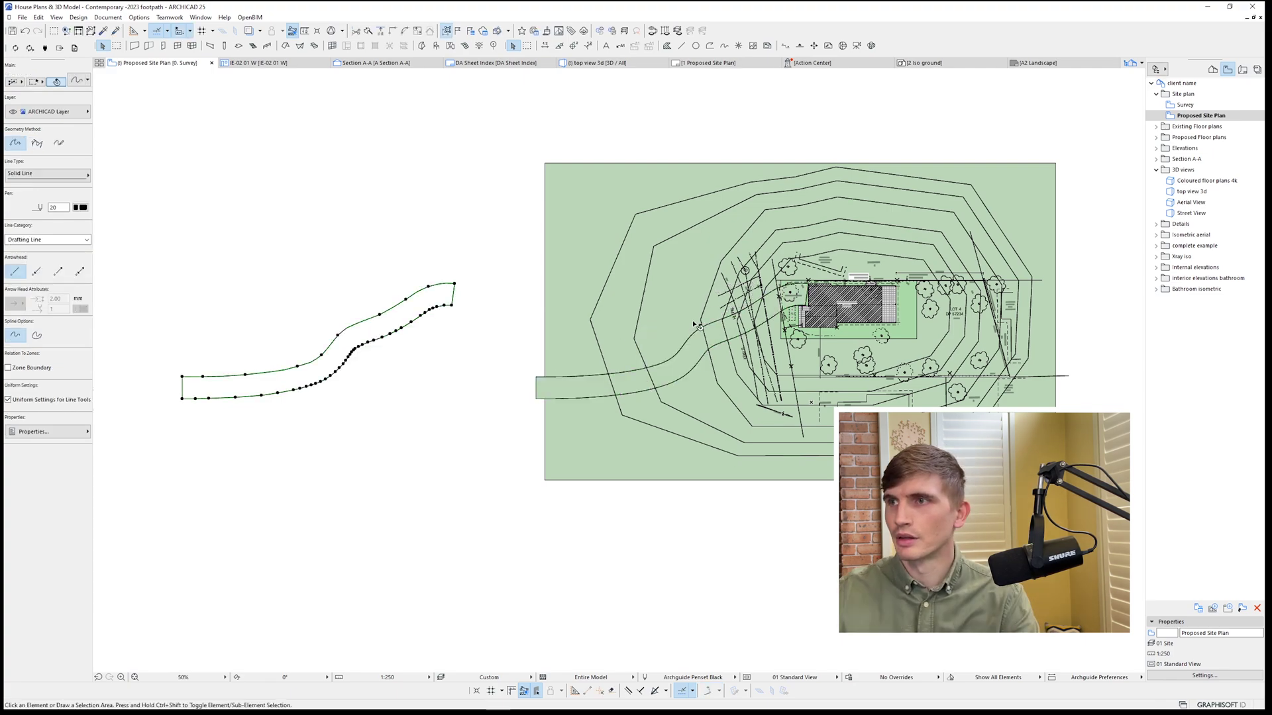
pyautogui.press('Escape')
# - Stretch the corner at the driveway mesh's house end to meet the dwelling's wall
pyautogui.scroll(10, 794, 296)
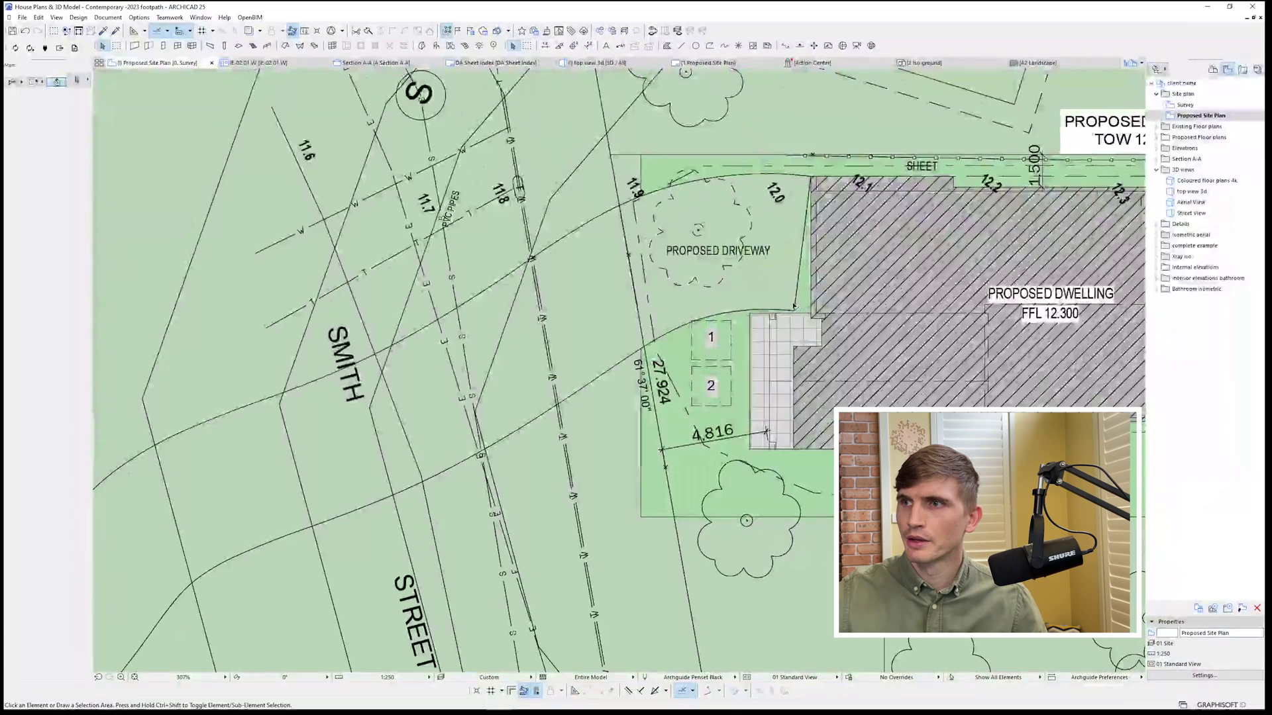
pyautogui.click(812, 315)
pyautogui.press('Escape')
pyautogui.scroll(-8, 701, 370)
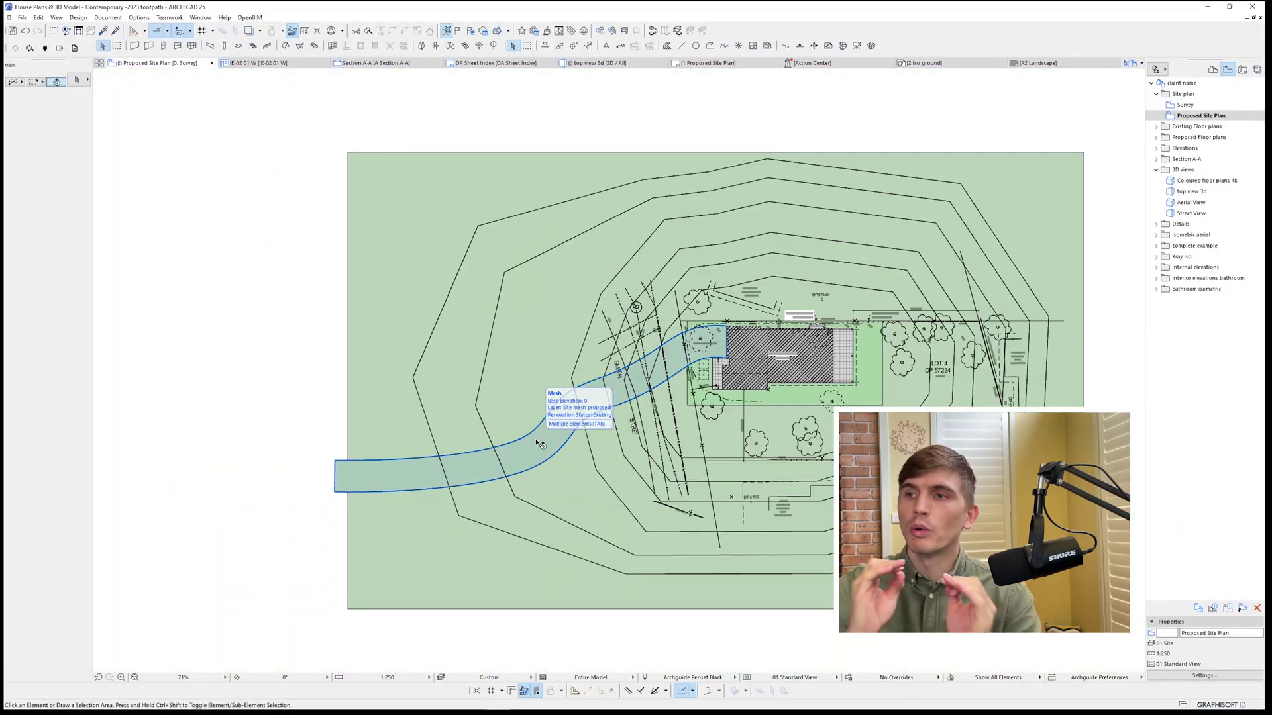
# - Set the height of all points of the driveway mesh to 15000 mm
pyautogui.scroll(5, 755, 364)
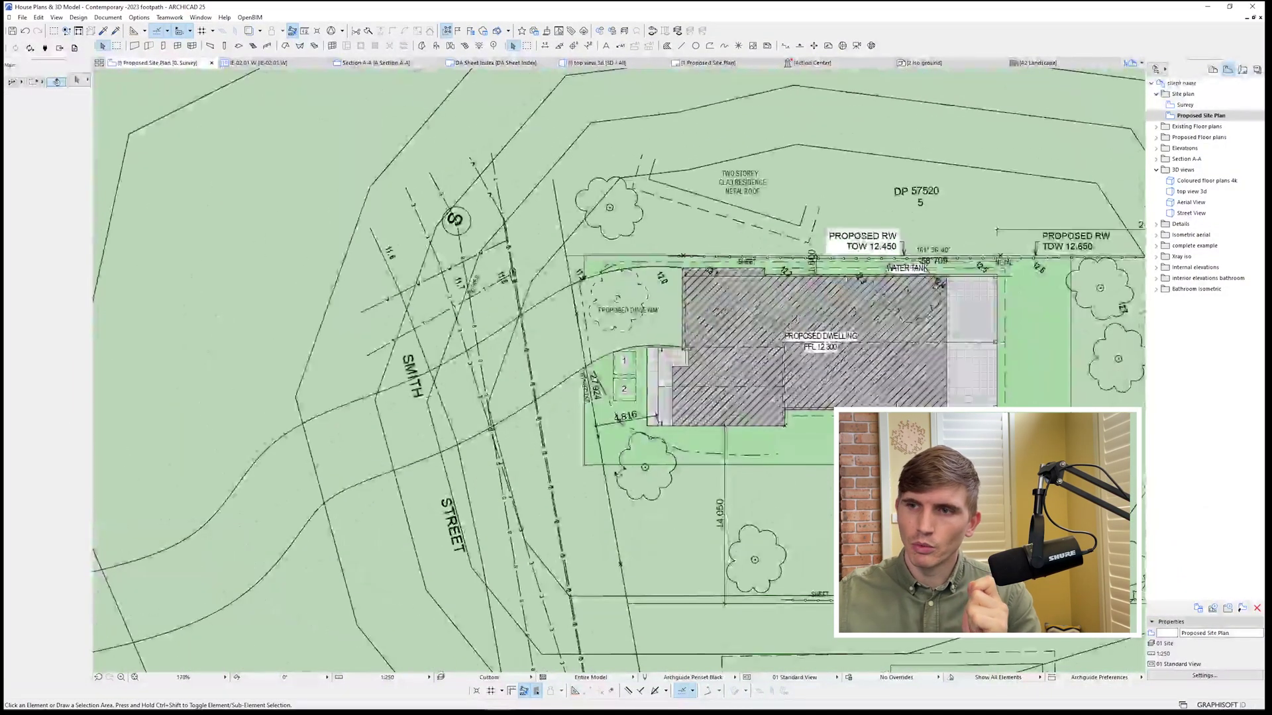
pyautogui.click(578, 494)
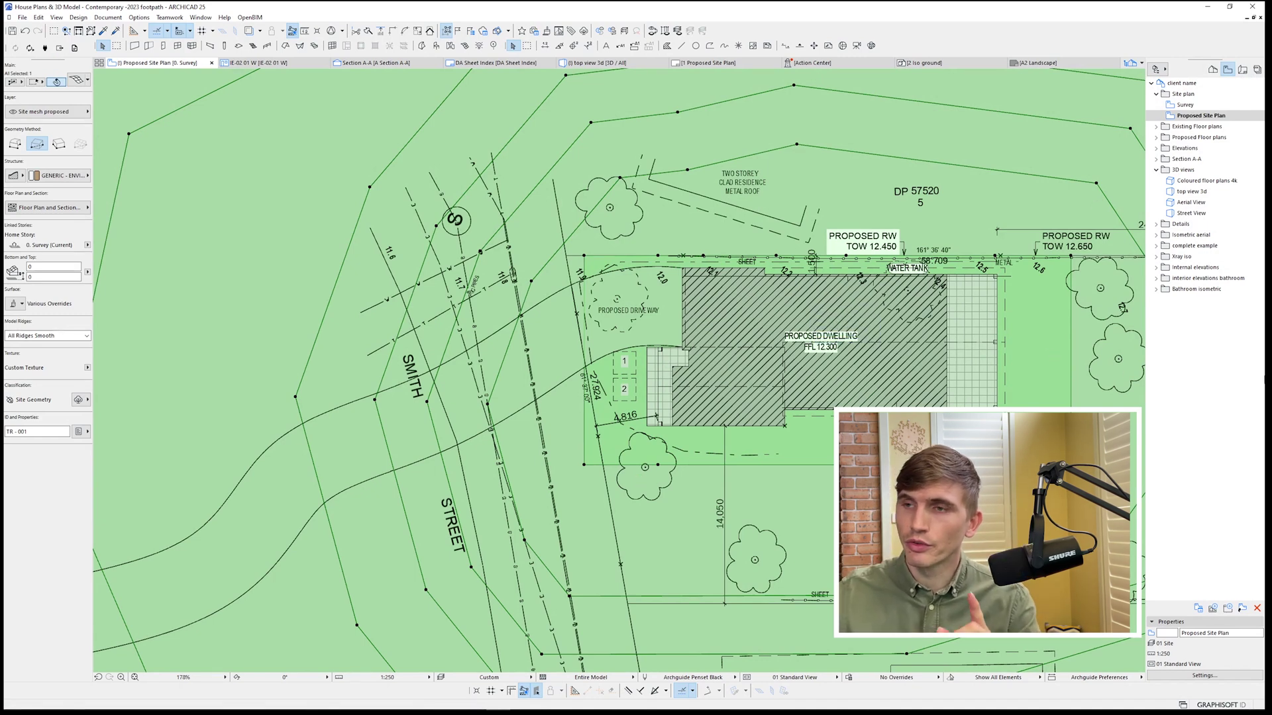
pyautogui.press('Escape')
pyautogui.click(564, 378)
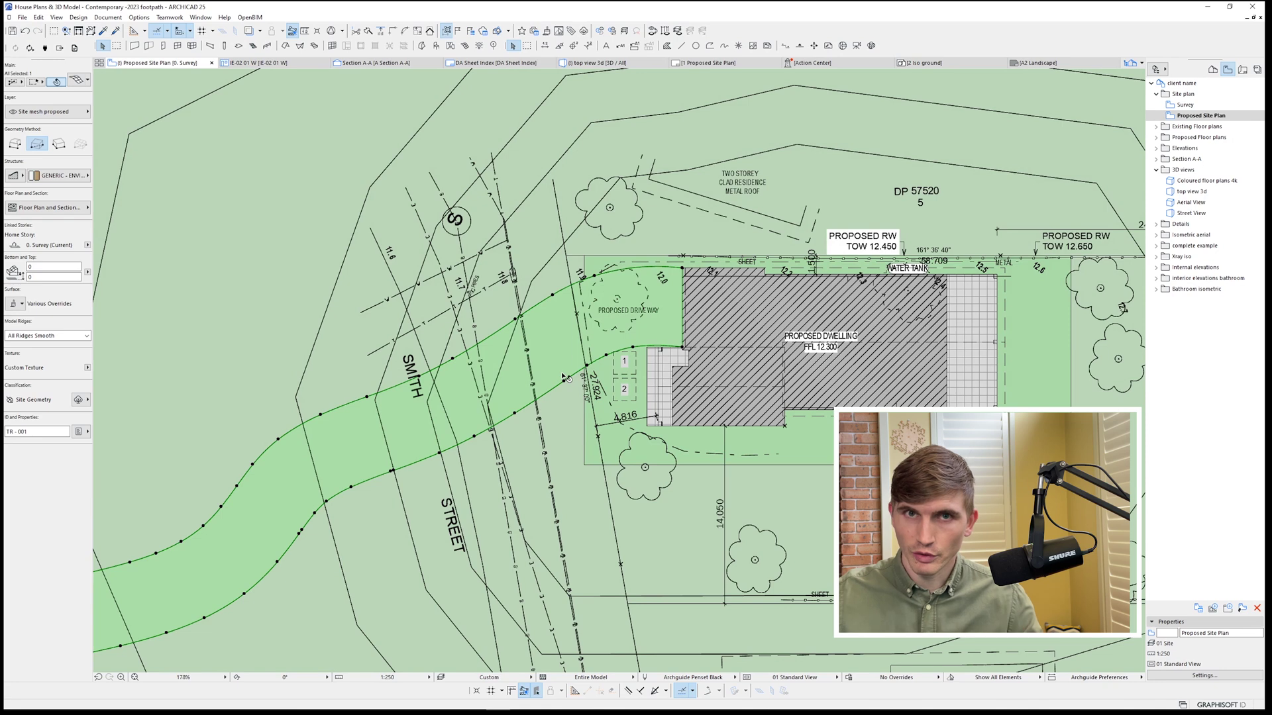
pyautogui.click(564, 381)
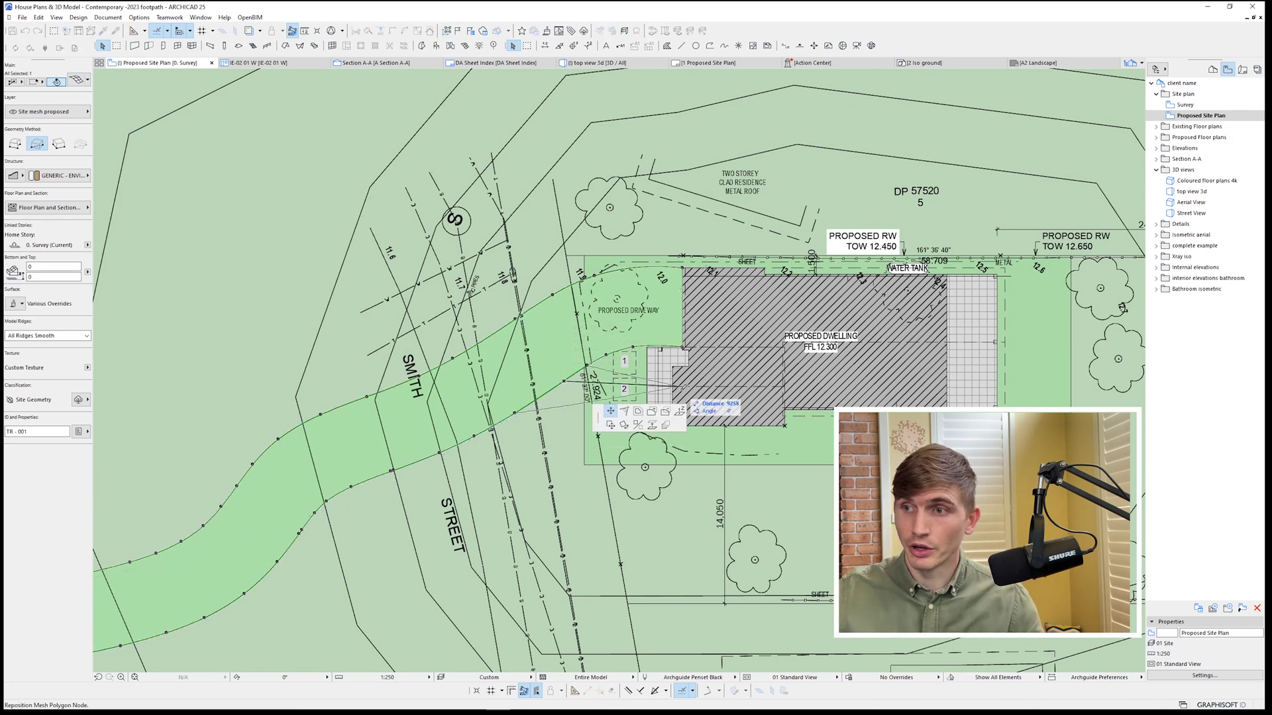
pyautogui.click(679, 411)
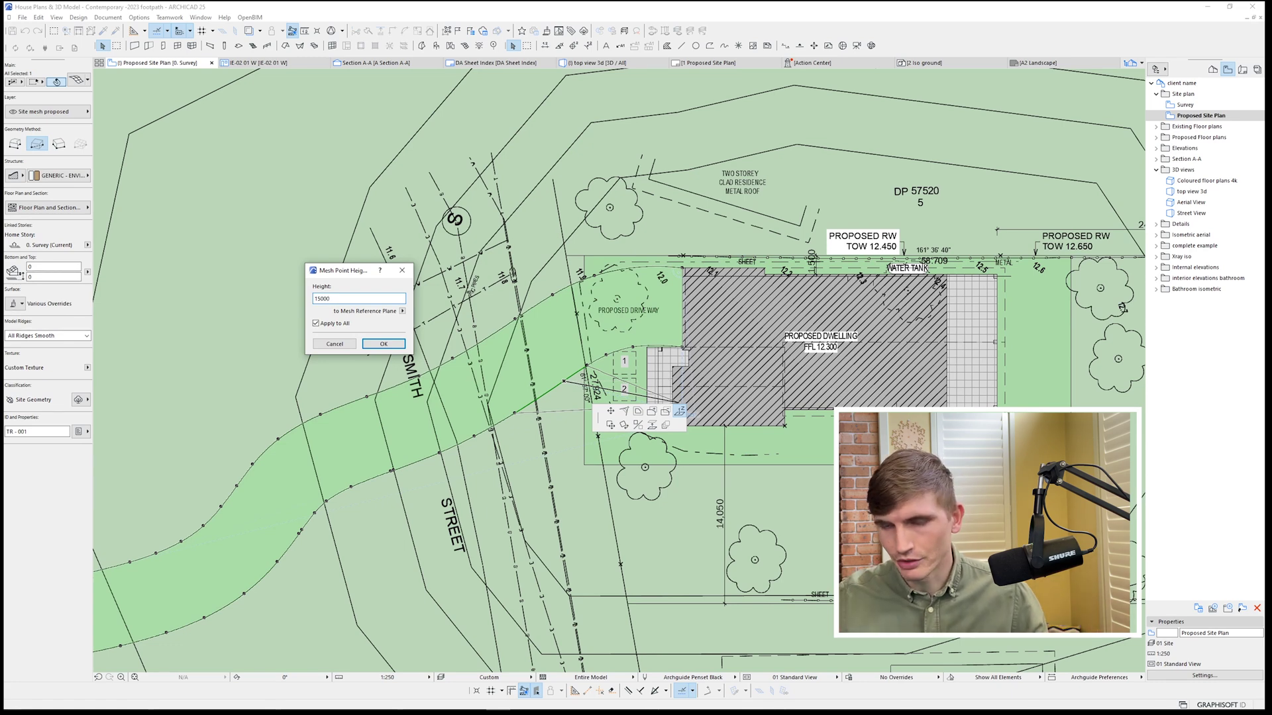
pyautogui.click(383, 344)
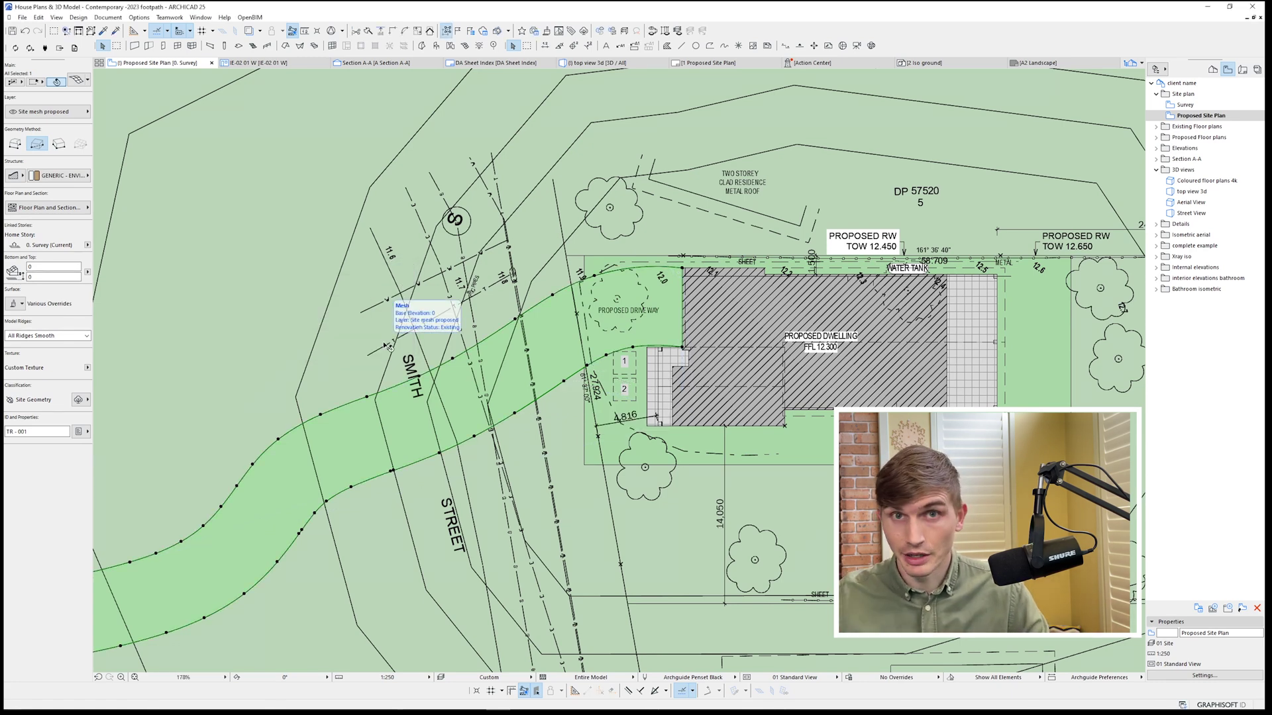
# - In the 3D view, open Solid Element Operations with the raised driveway mesh set as the target
pyautogui.press('F3')
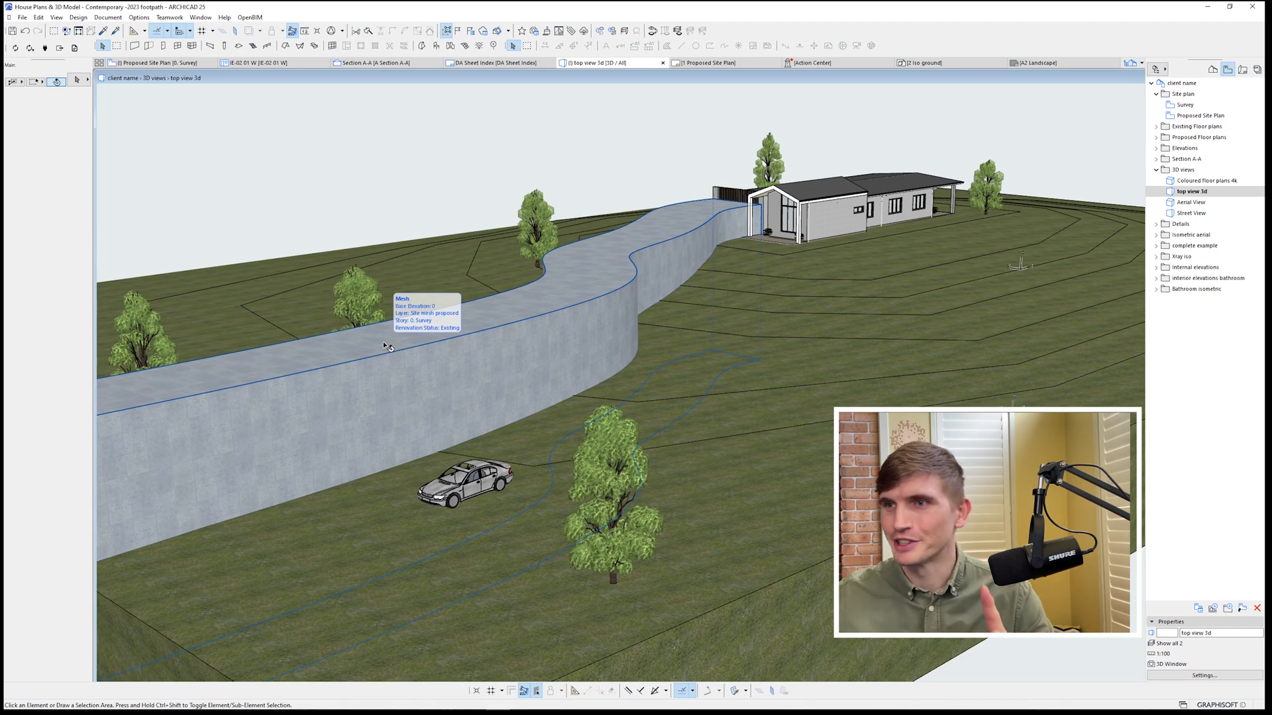
pyautogui.click(493, 335)
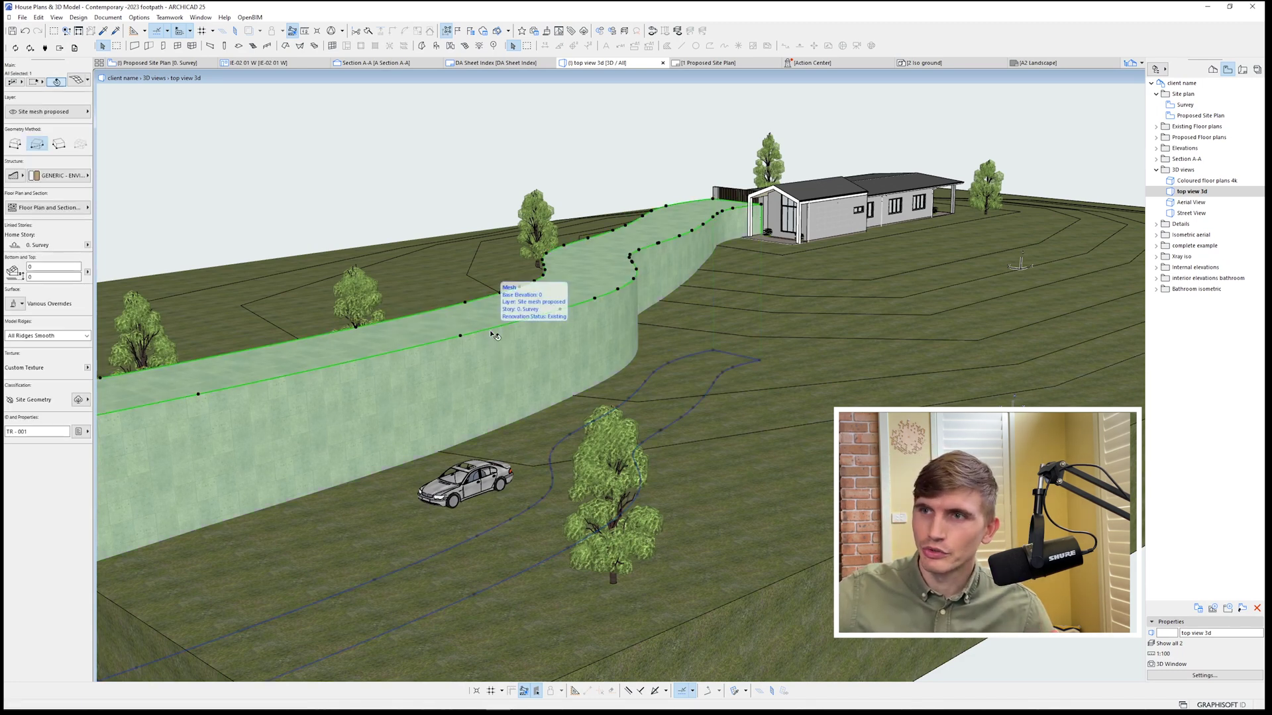
pyautogui.rightClick(429, 175)
pyautogui.moveTo(491, 277)
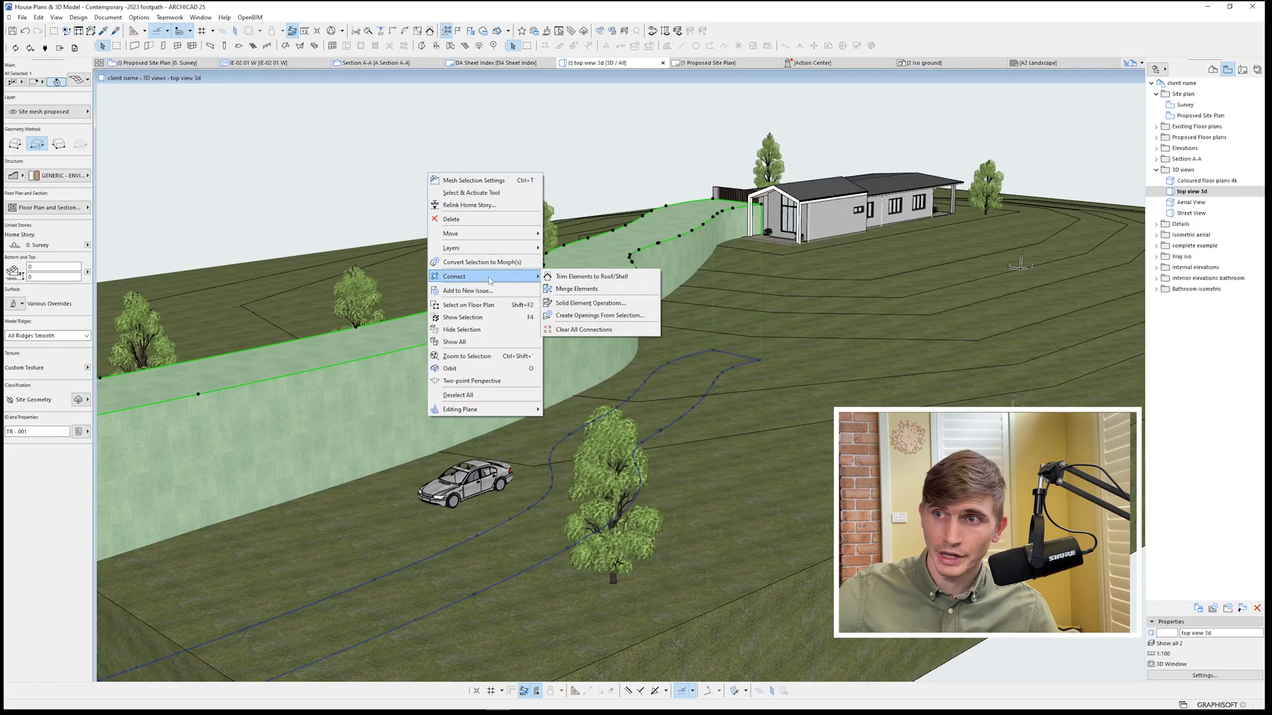
pyautogui.click(577, 304)
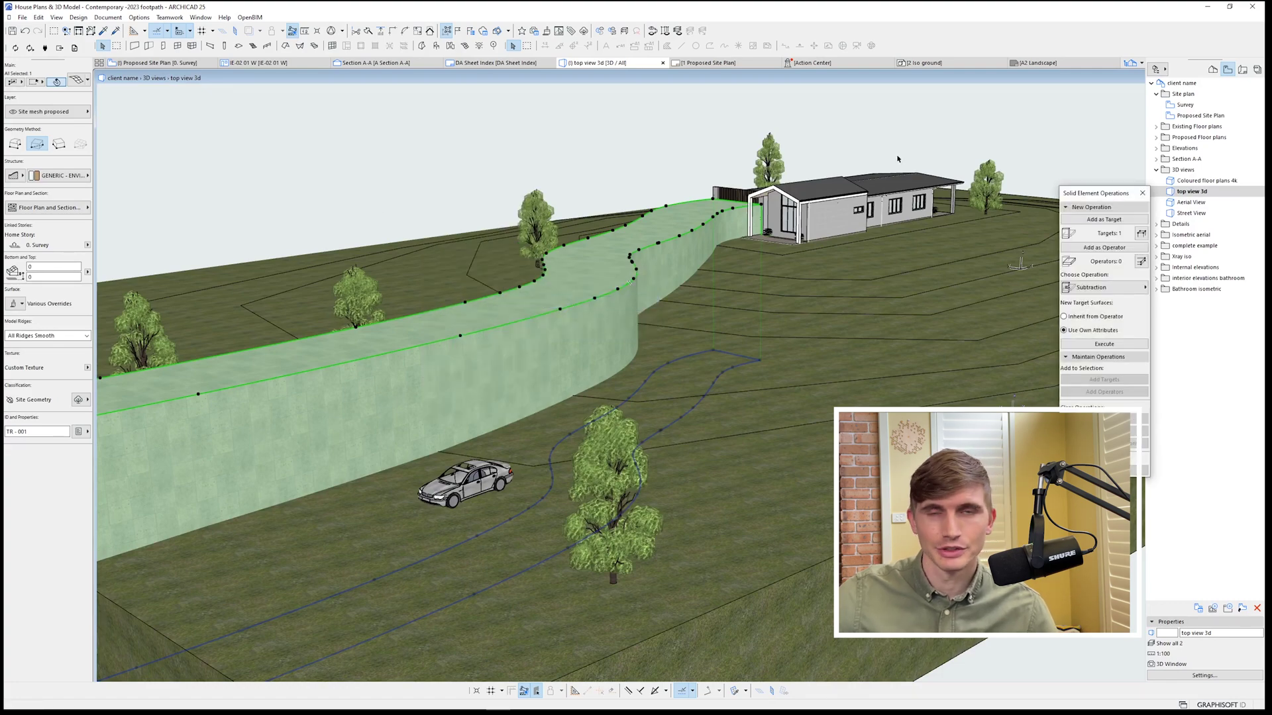
pyautogui.moveTo(1105, 193); pyautogui.dragTo(866, 224)
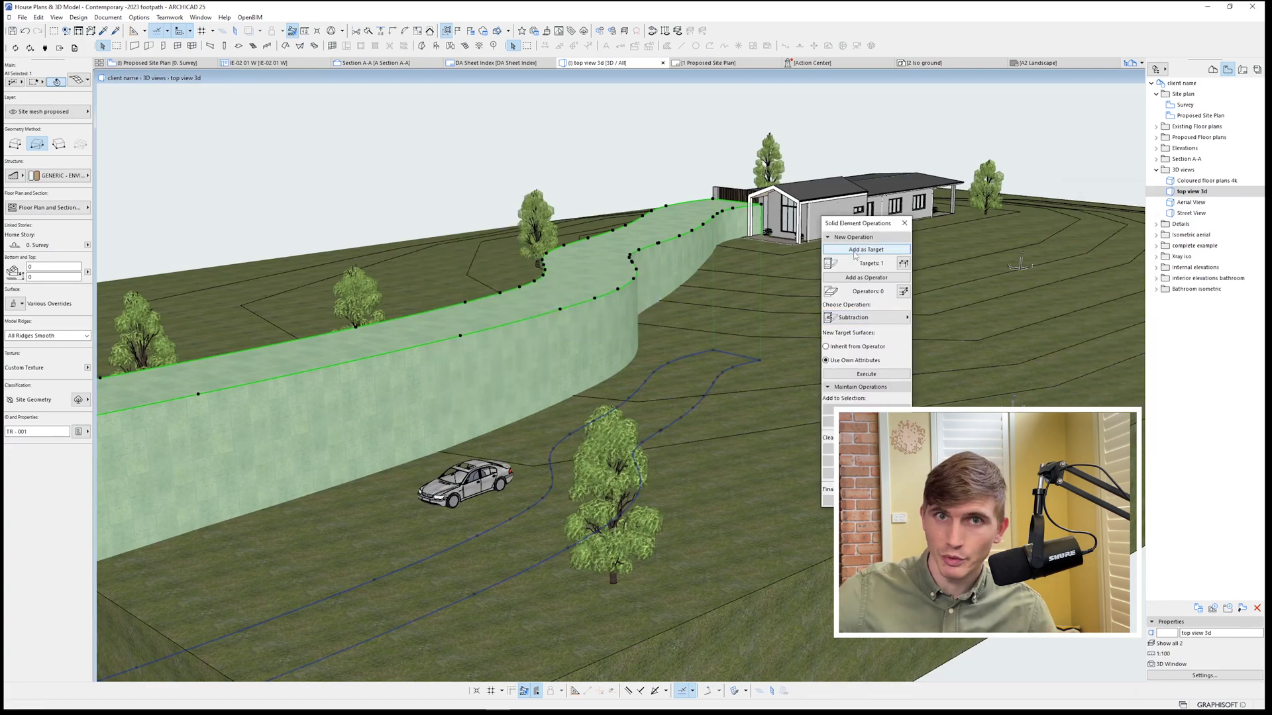
# - Use the site terrain mesh as the operator and execute an Intersection on the driveway mesh
pyautogui.click(734, 378)
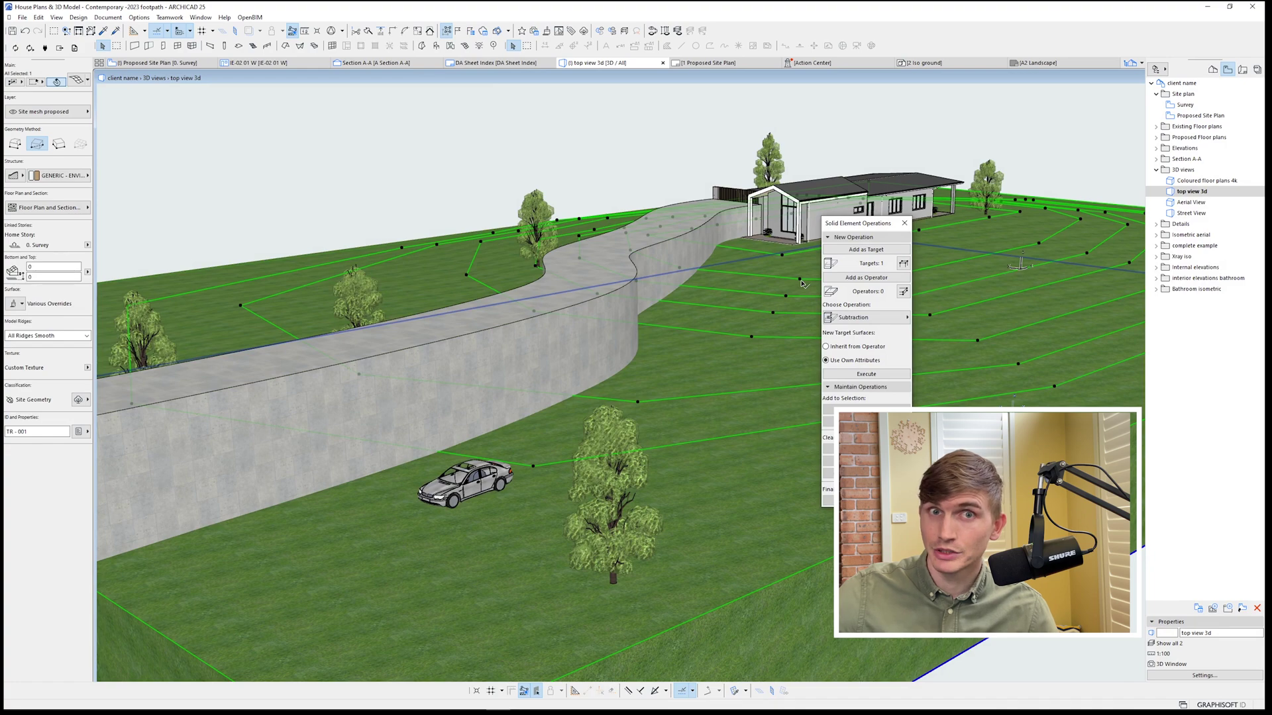
pyautogui.click(866, 278)
pyautogui.click(859, 318)
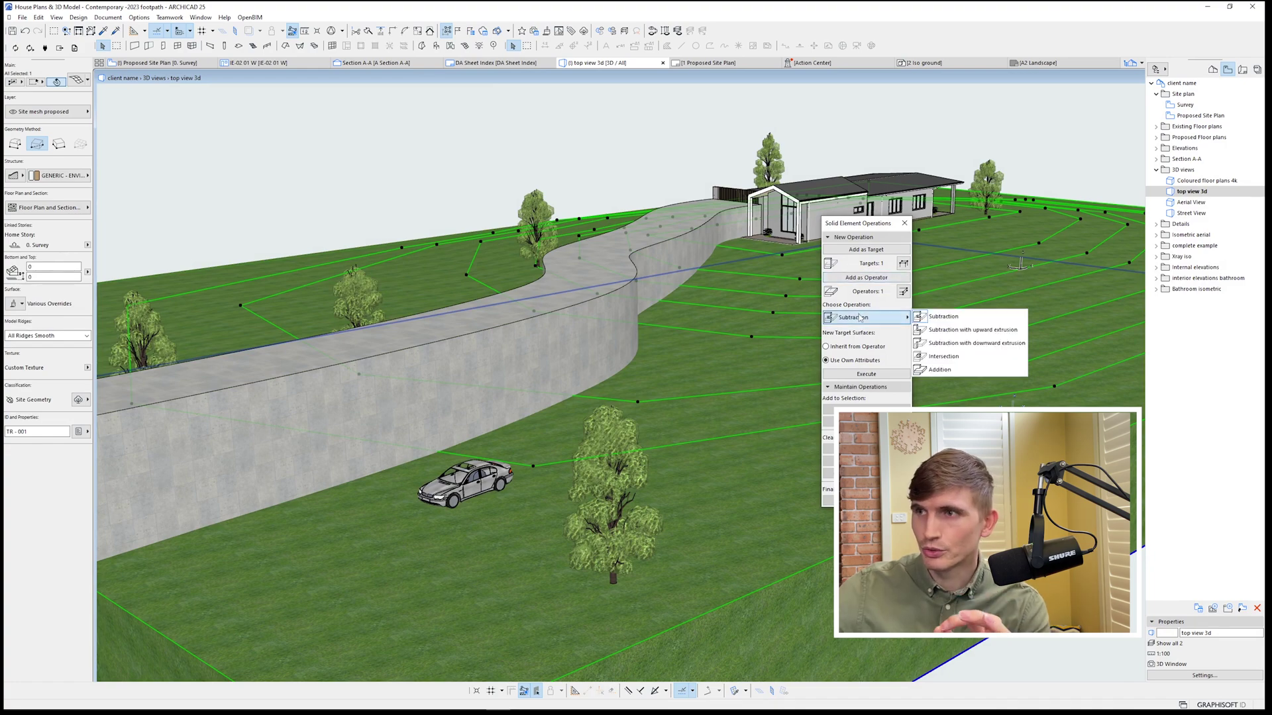
pyautogui.click(943, 356)
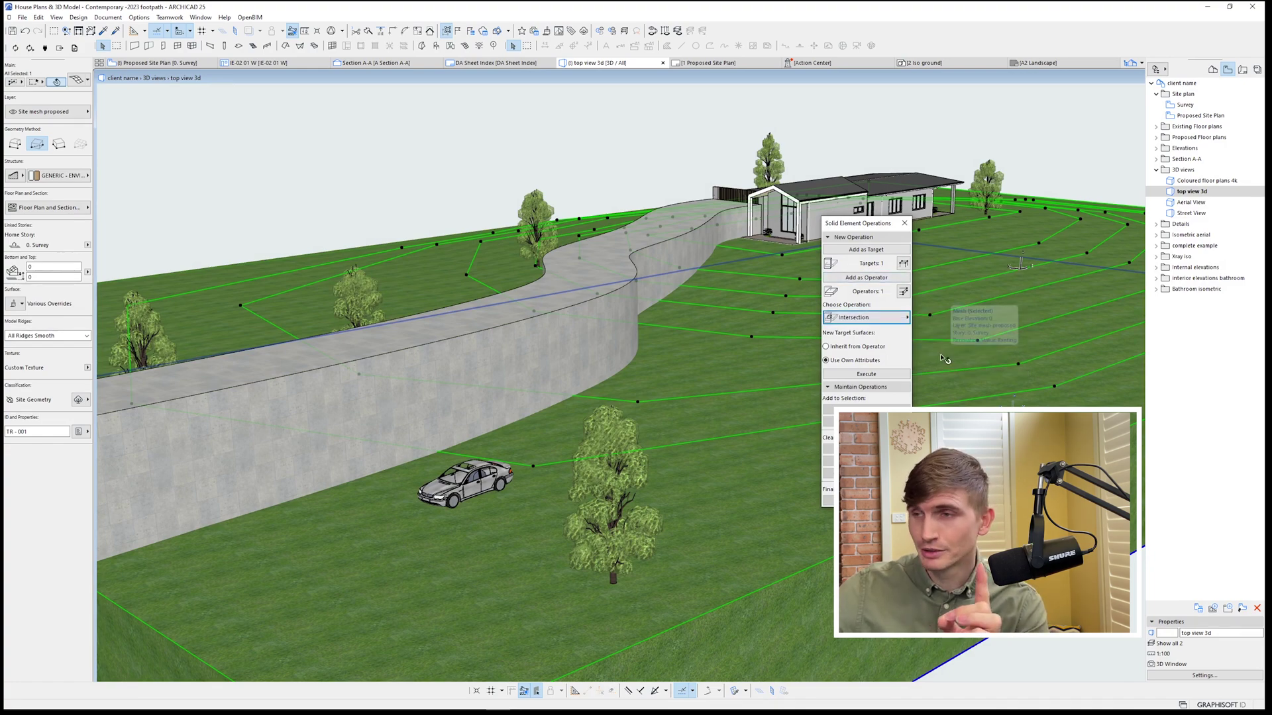
pyautogui.click(866, 374)
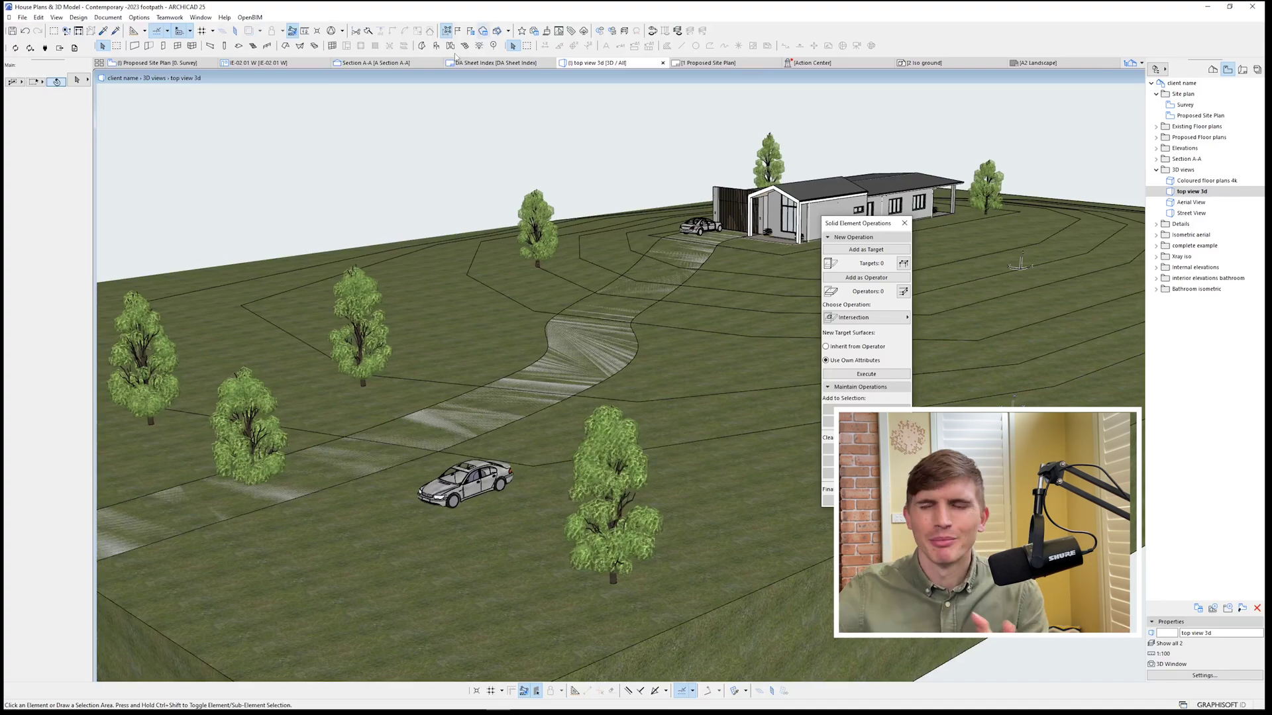
# - Subtract the driveway mesh from the site terrain mesh, with the terrain as target and the driveway as operator
pyautogui.click(600, 368)
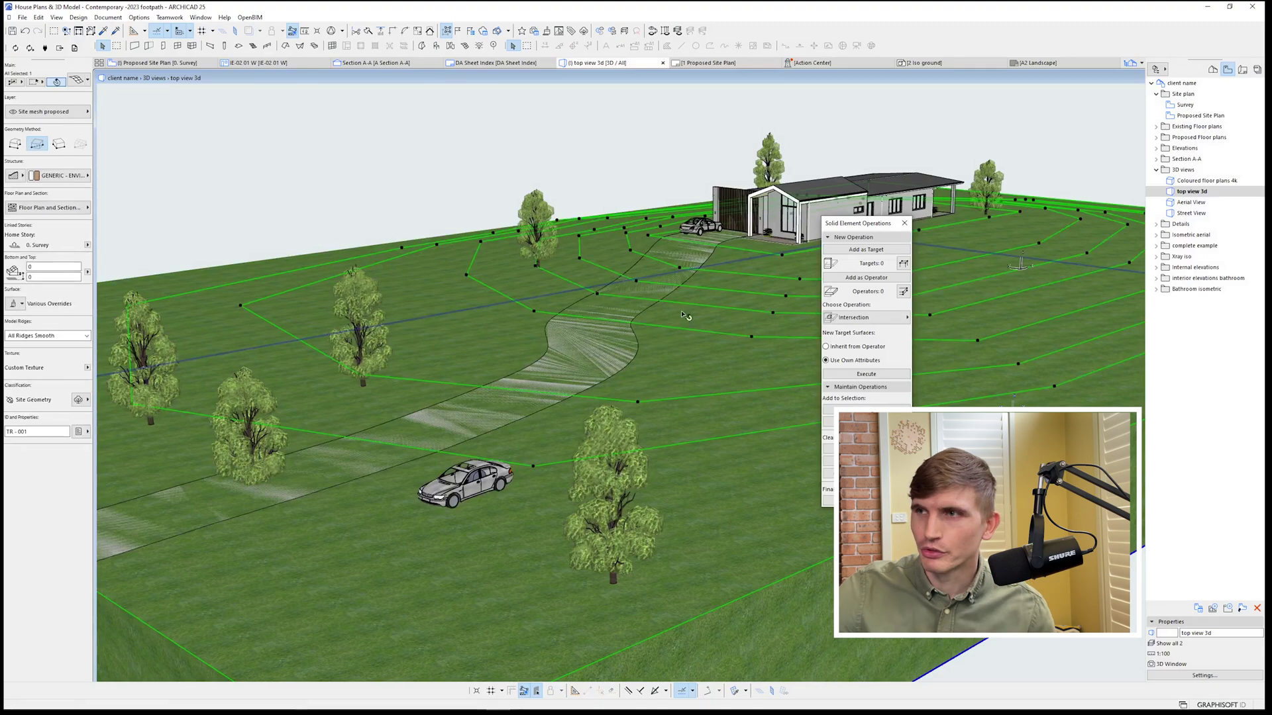
pyautogui.click(852, 252)
pyautogui.click(651, 353)
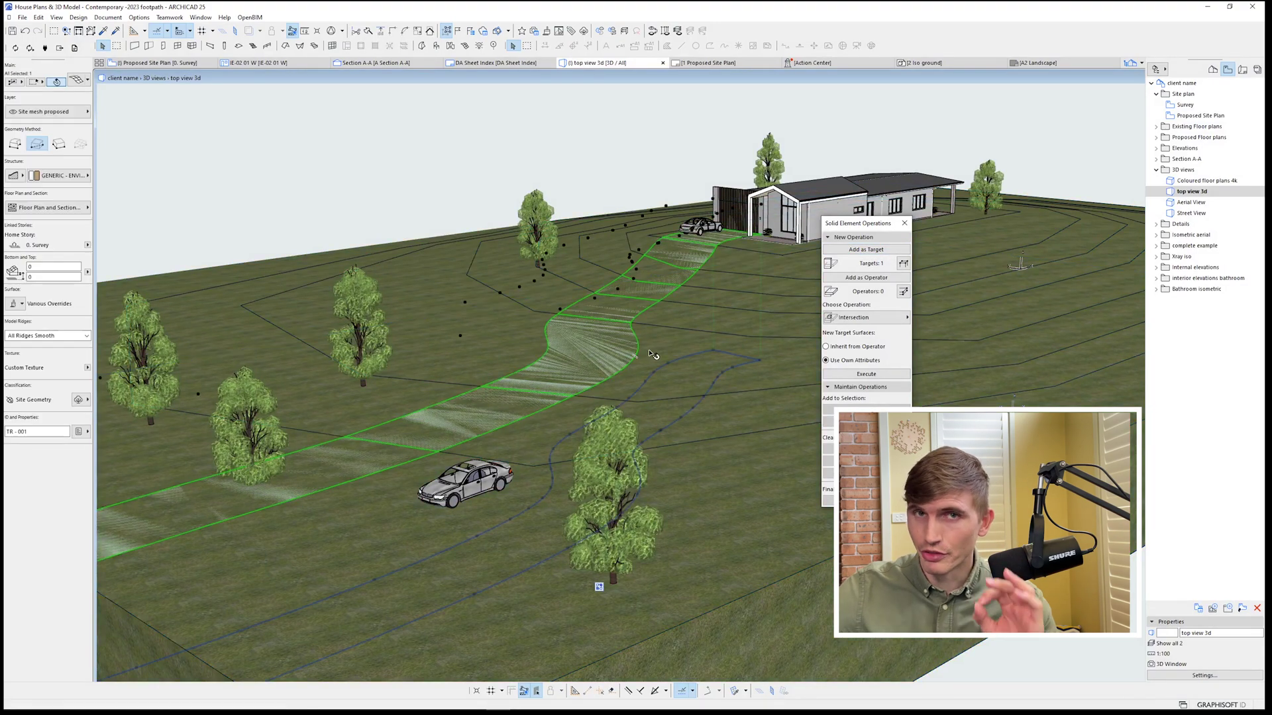
pyautogui.click(868, 318)
pyautogui.click(930, 318)
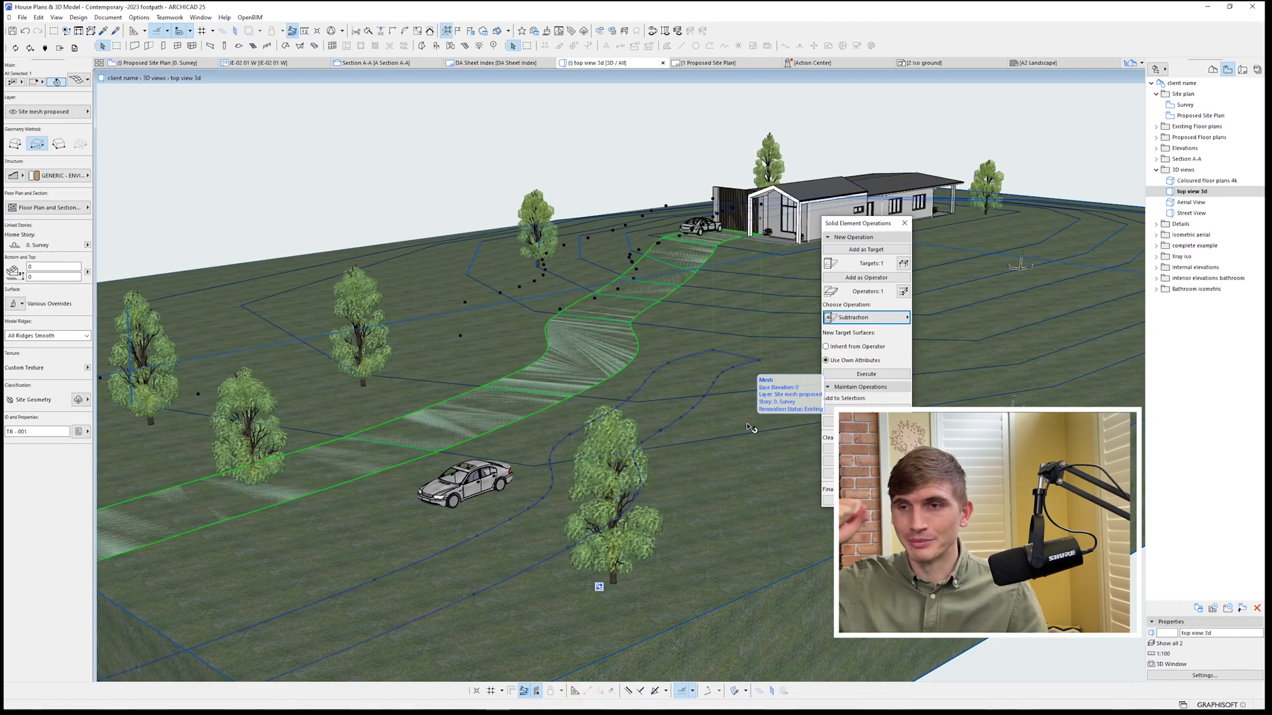
pyautogui.click(861, 375)
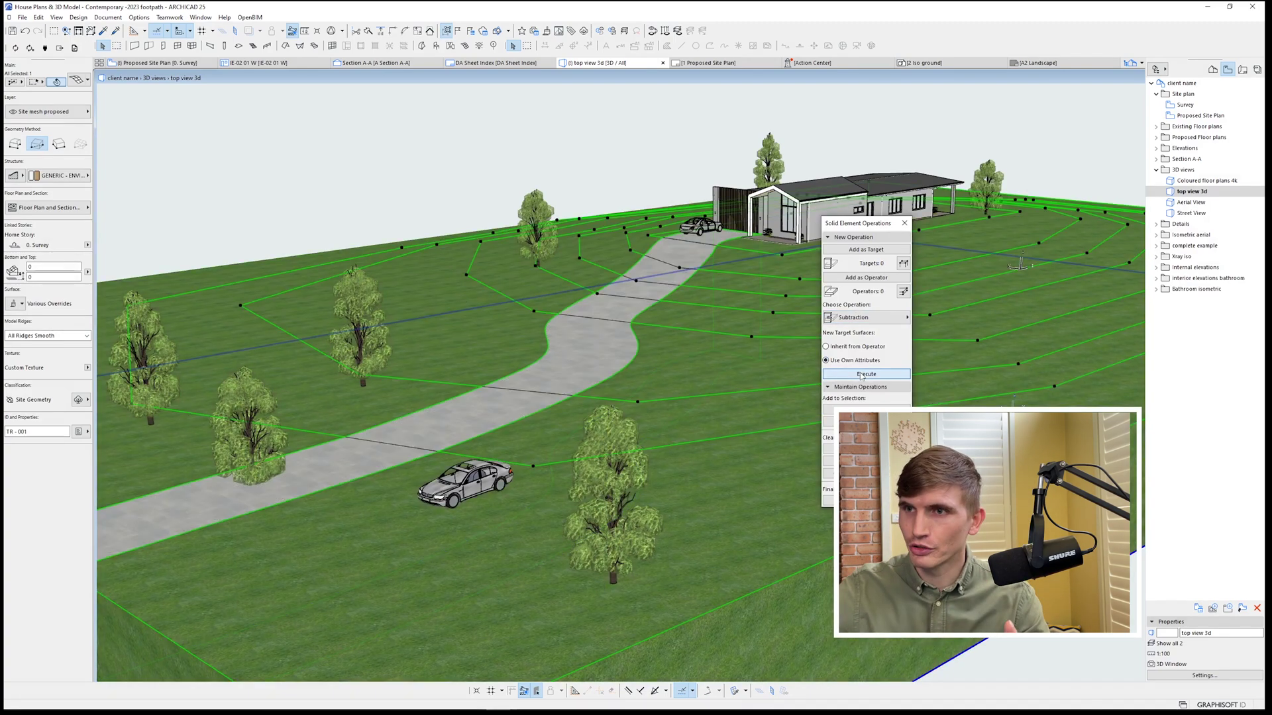
# - Move the tree standing on the driveway onto the grass beside it and move the nearby car onto the driveway
pyautogui.click(463, 212)
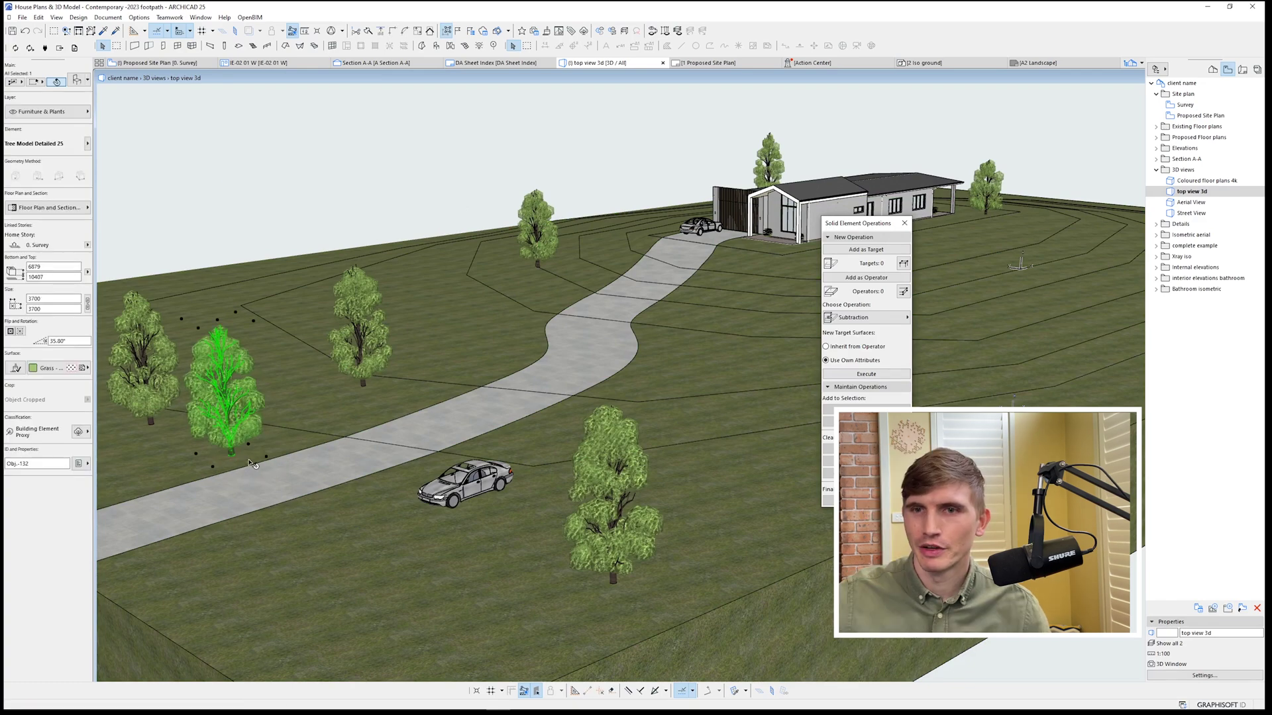
pyautogui.press('Escape')
pyautogui.click(454, 495)
pyautogui.moveTo(500, 490); pyautogui.dragTo(437, 470)
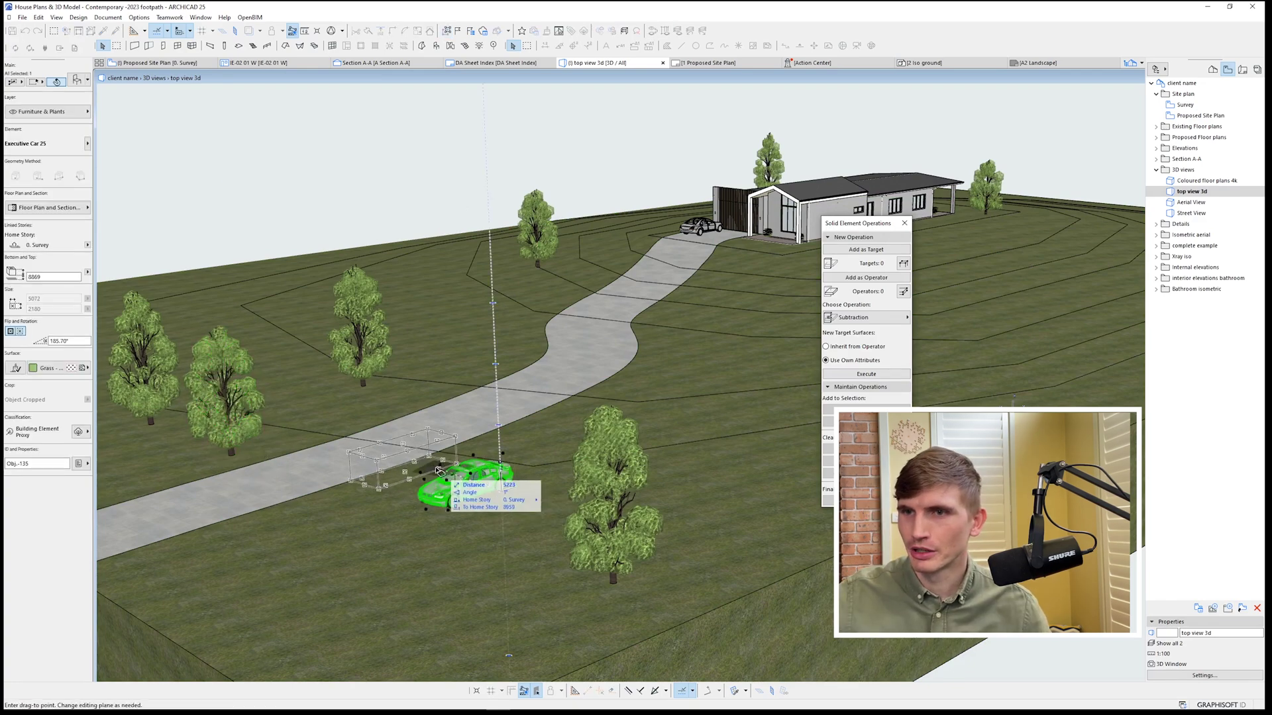
pyautogui.click(439, 470)
pyautogui.click(569, 428)
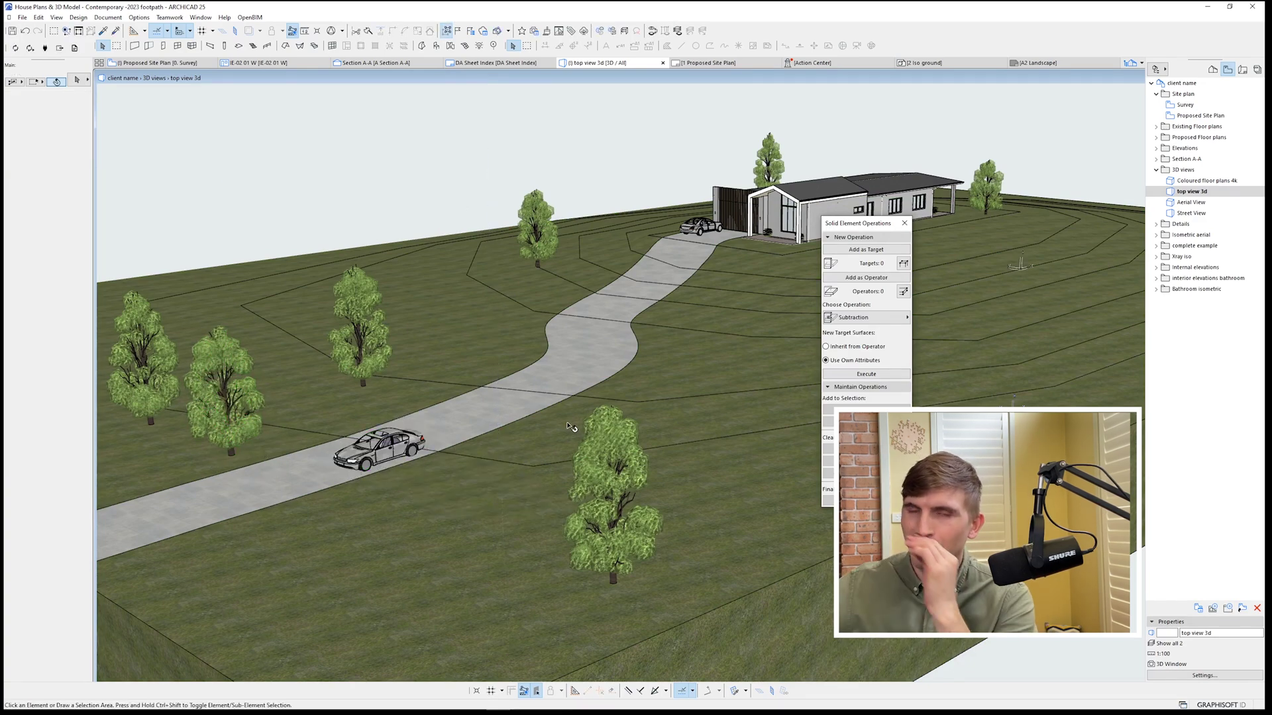
# - On the site plan, offset all edges of the driveway mesh outward as a copy to form a wider edging mesh
pyautogui.click(474, 427)
pyautogui.press('F2')
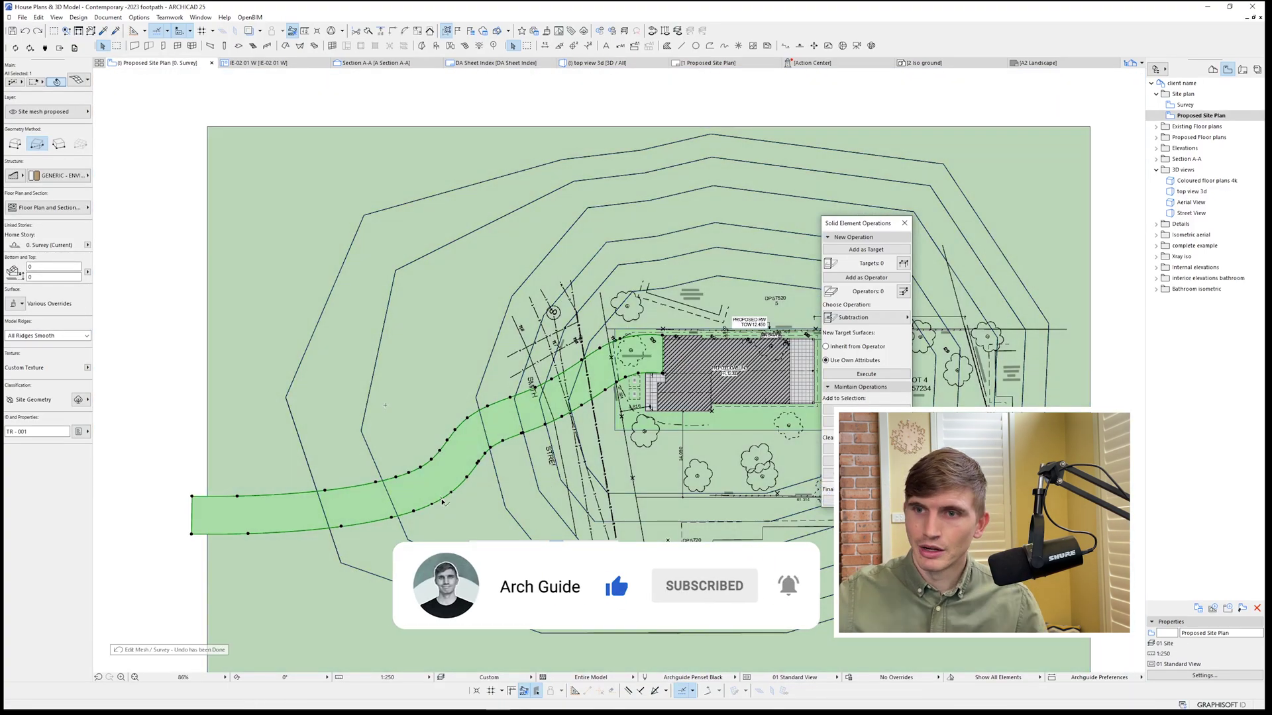
pyautogui.click(441, 498)
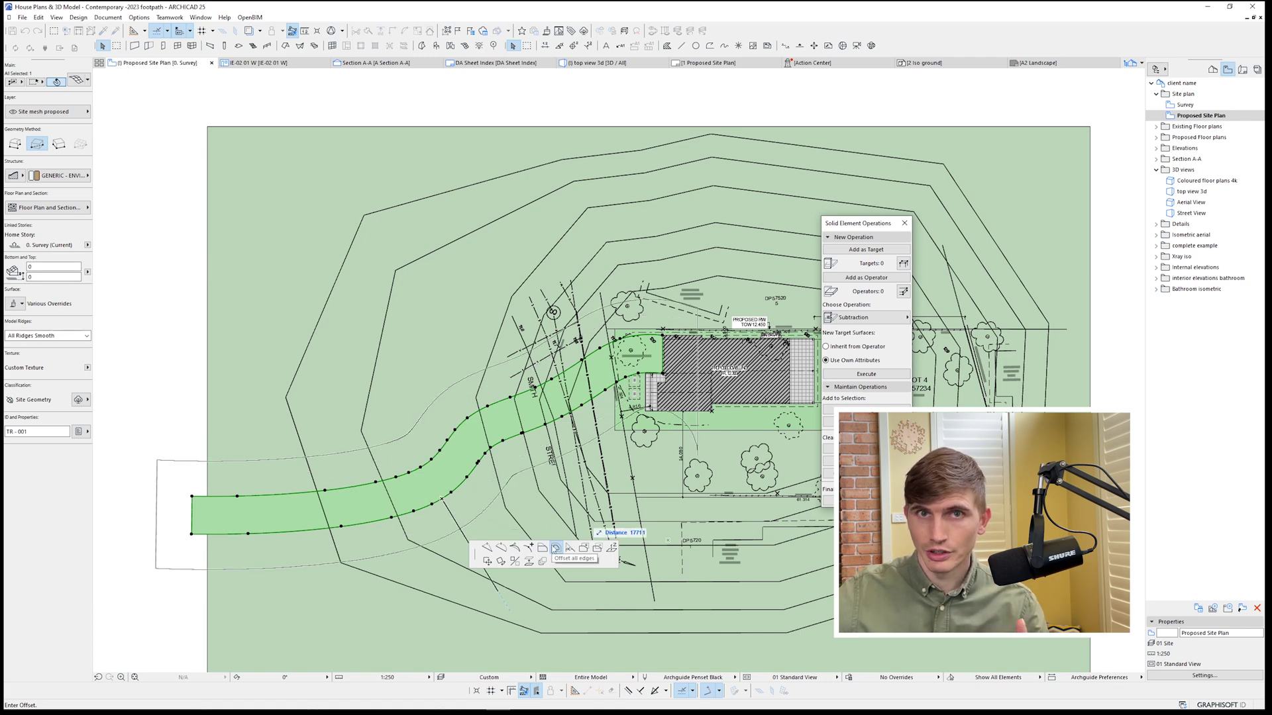
pyautogui.click(556, 549)
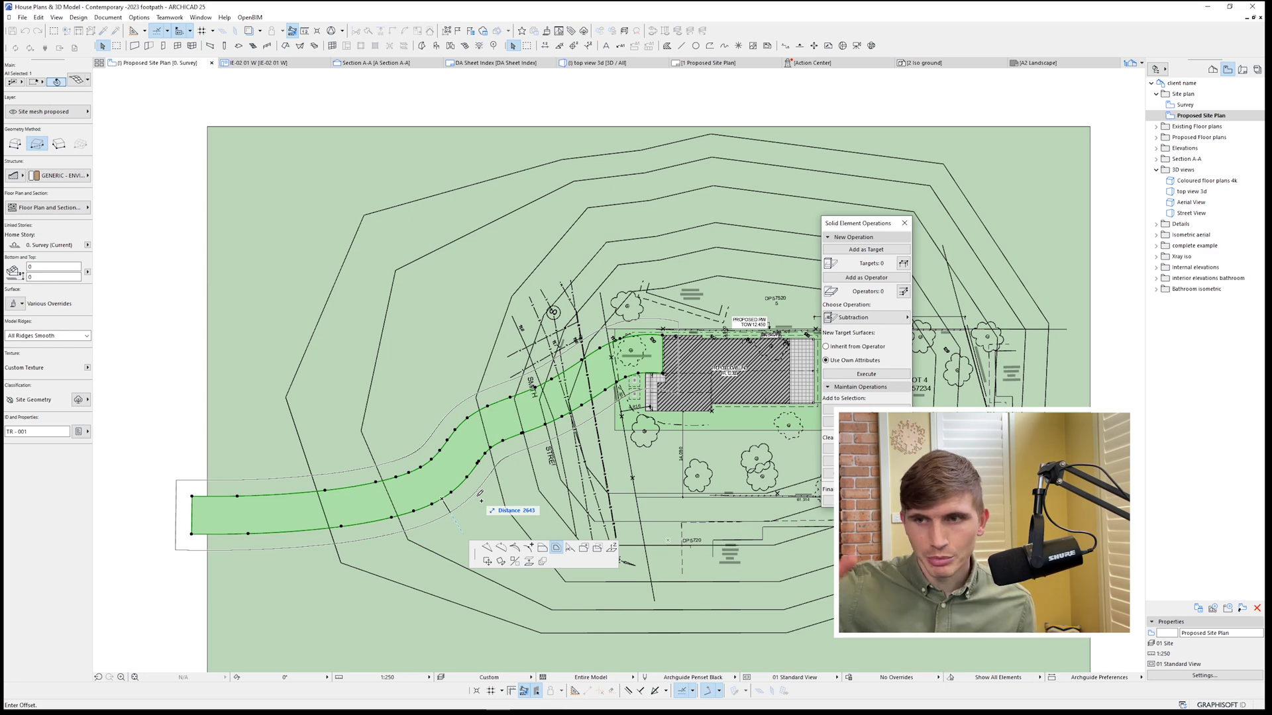
pyautogui.press('Tab')
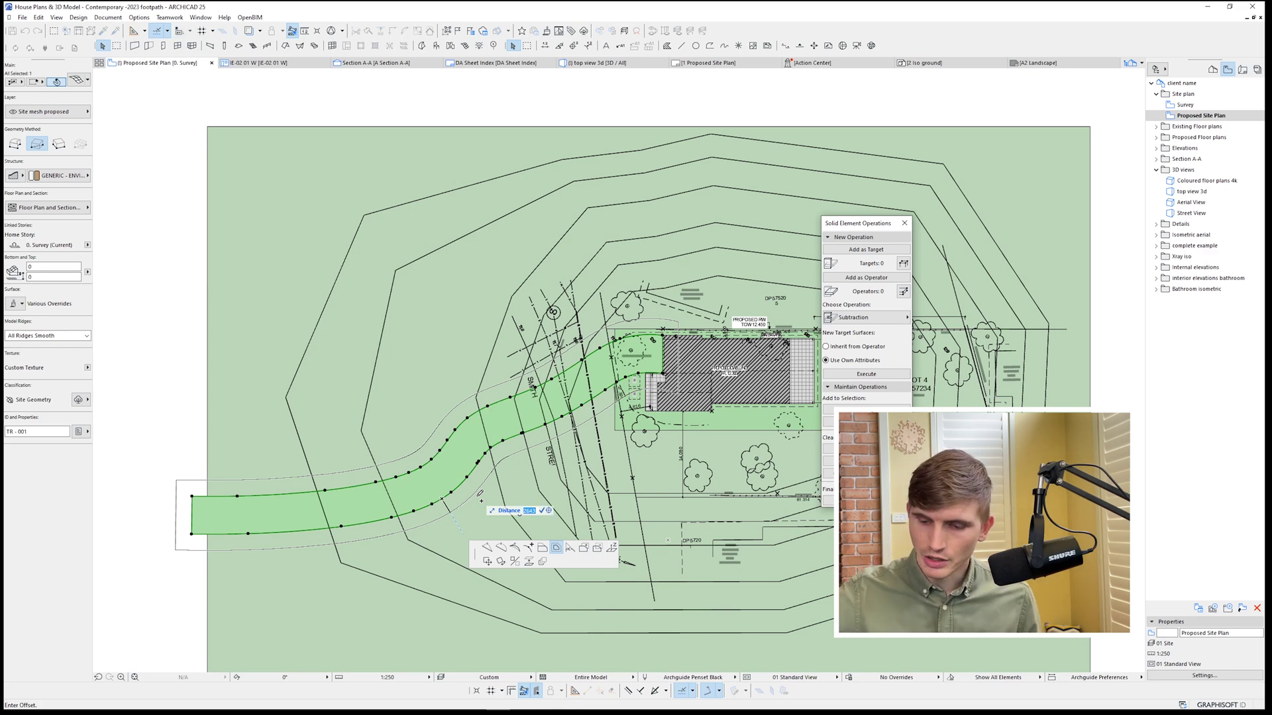
pyautogui.press('Return')
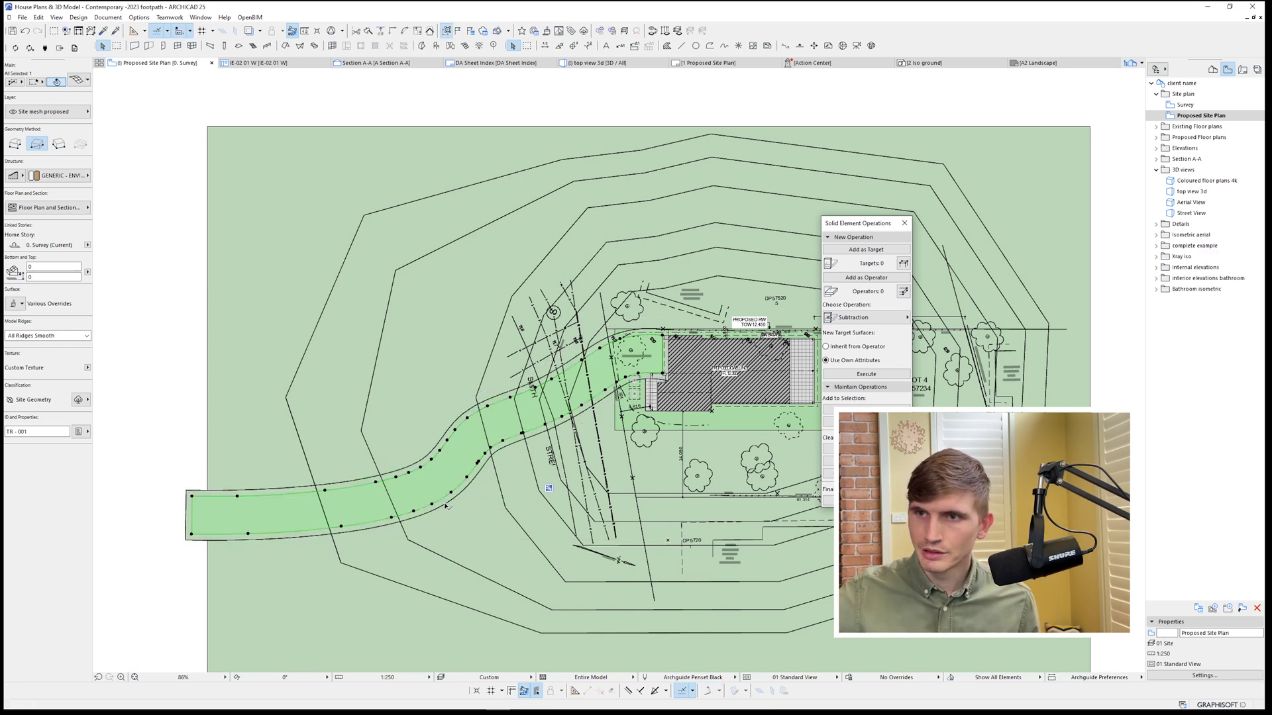
pyautogui.press('Escape')
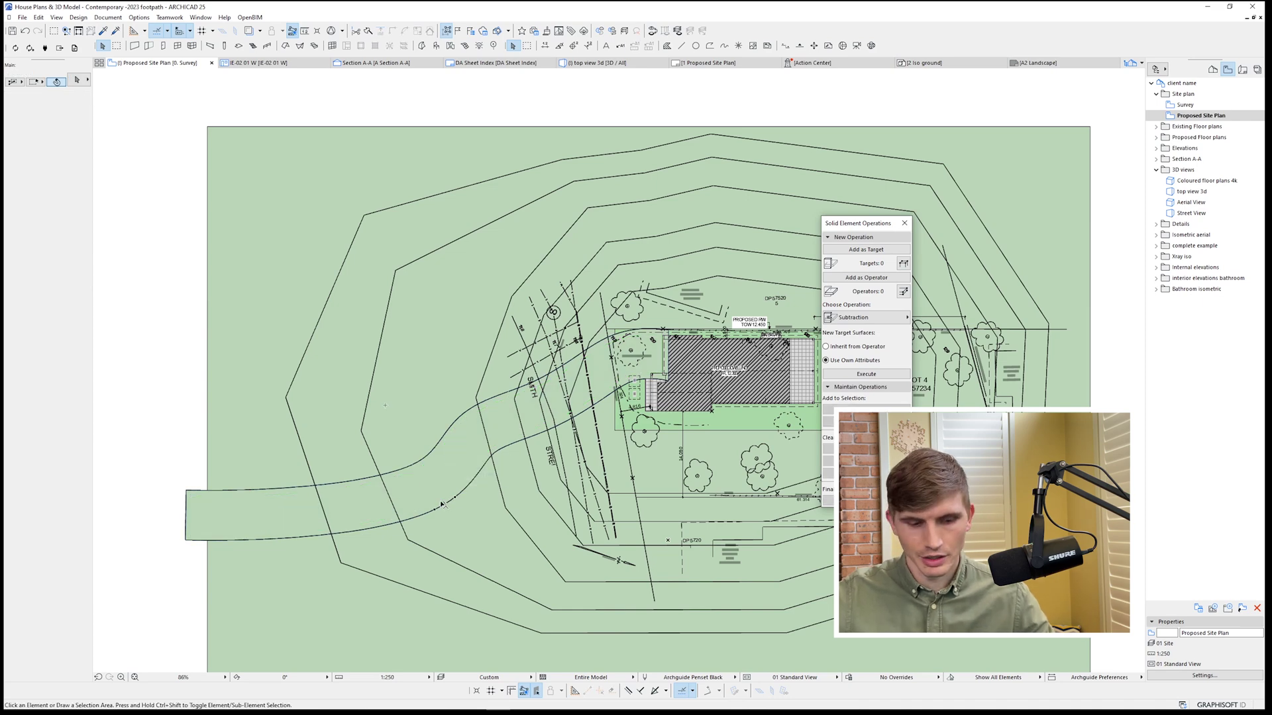
# - In the 3D view, execute an Intersection with the wider edging mesh as target and the site terrain as operator
pyautogui.press('F3')
pyautogui.click(567, 367)
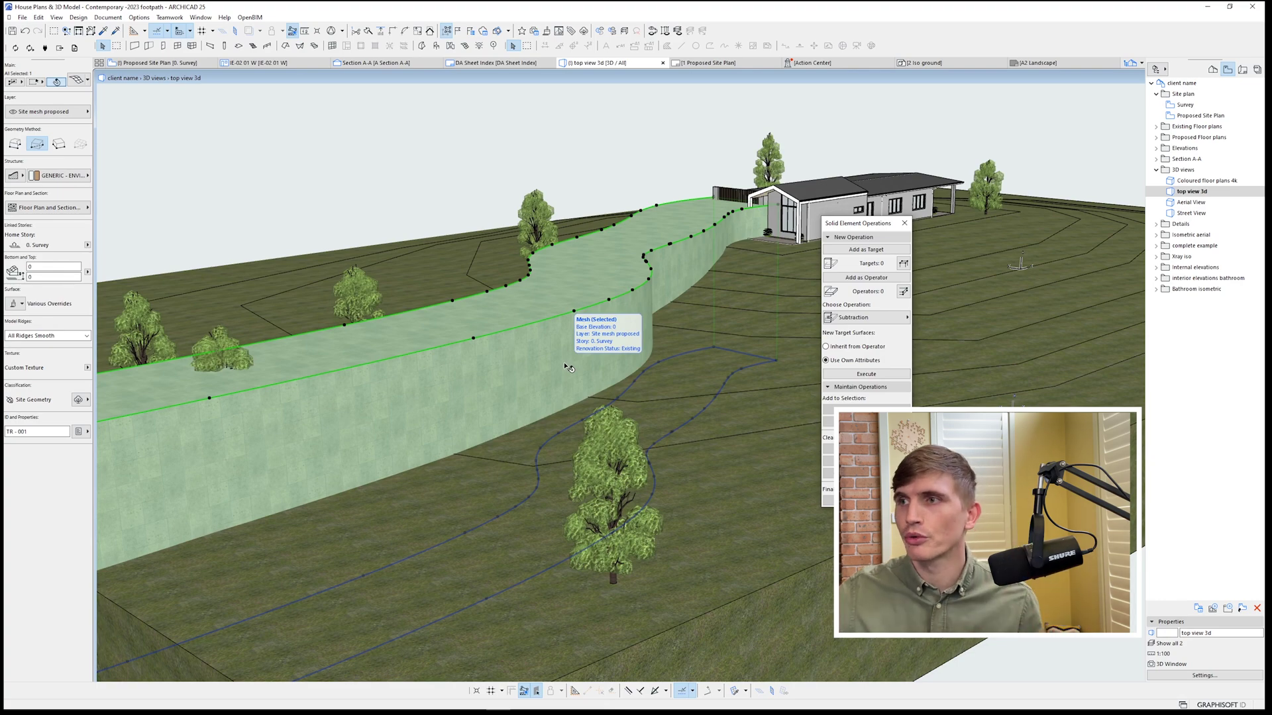
pyautogui.click(866, 249)
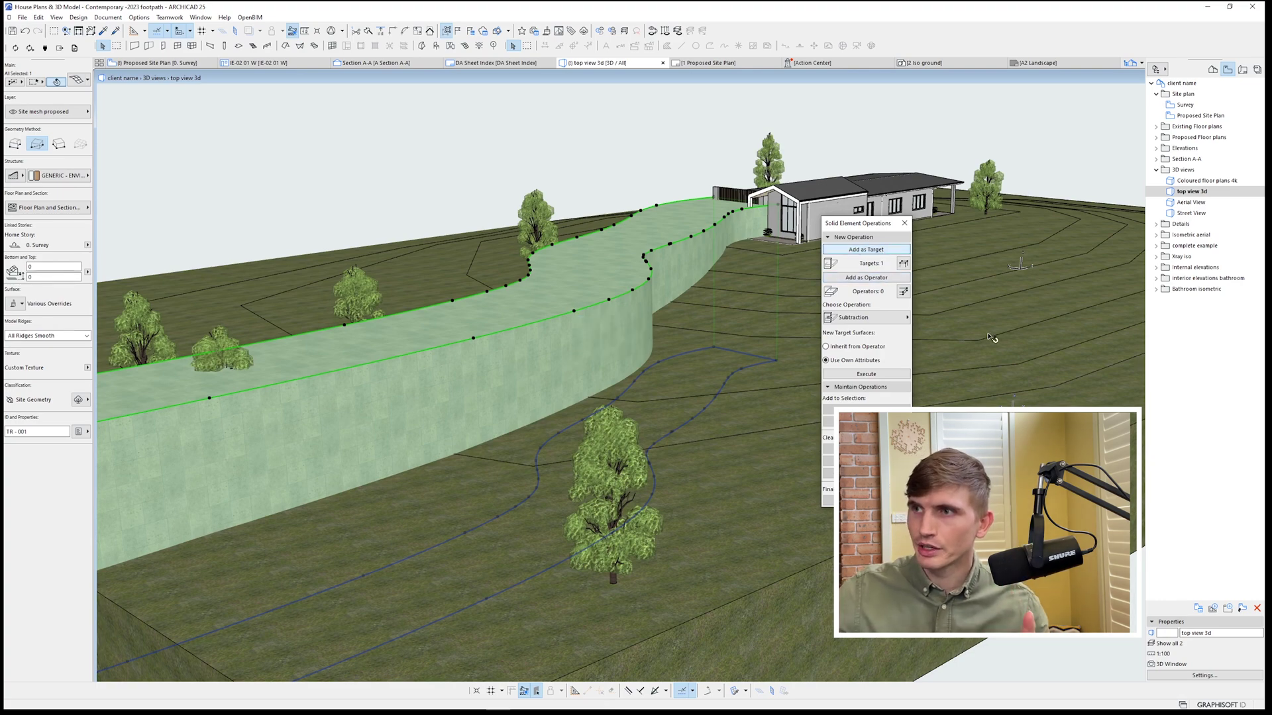
pyautogui.click(868, 277)
pyautogui.click(864, 317)
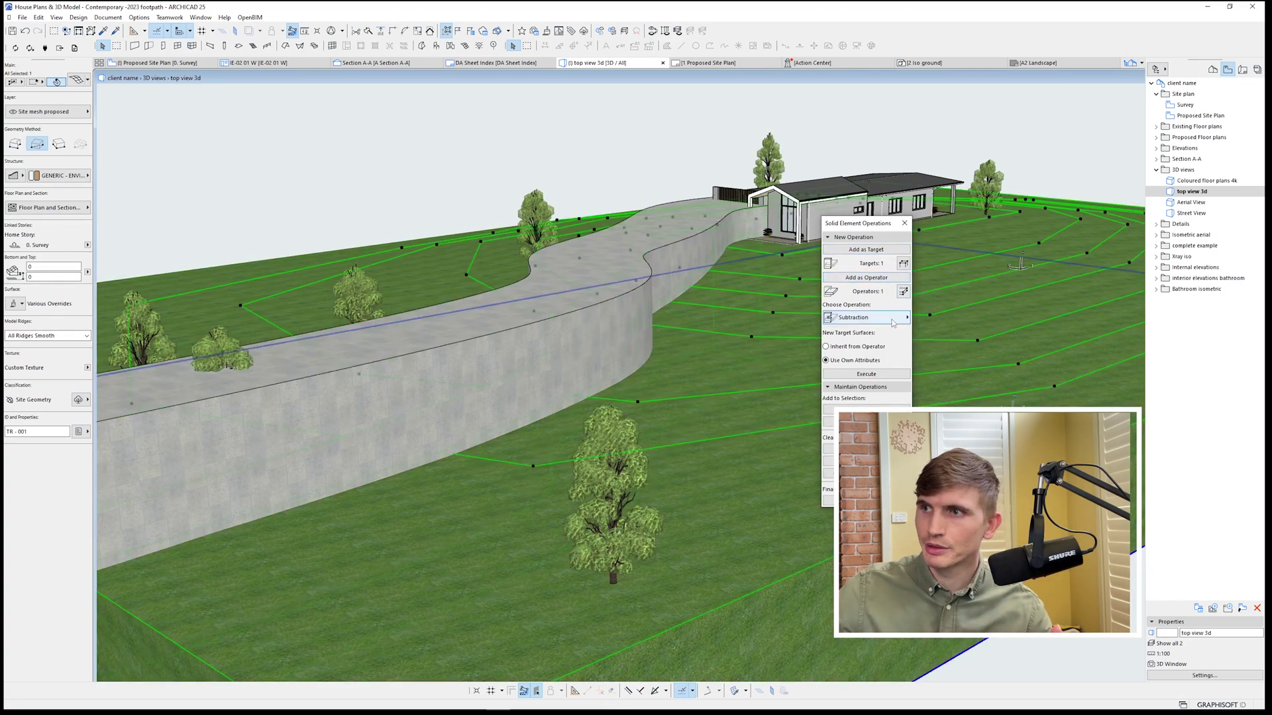
pyautogui.click(960, 356)
pyautogui.click(866, 374)
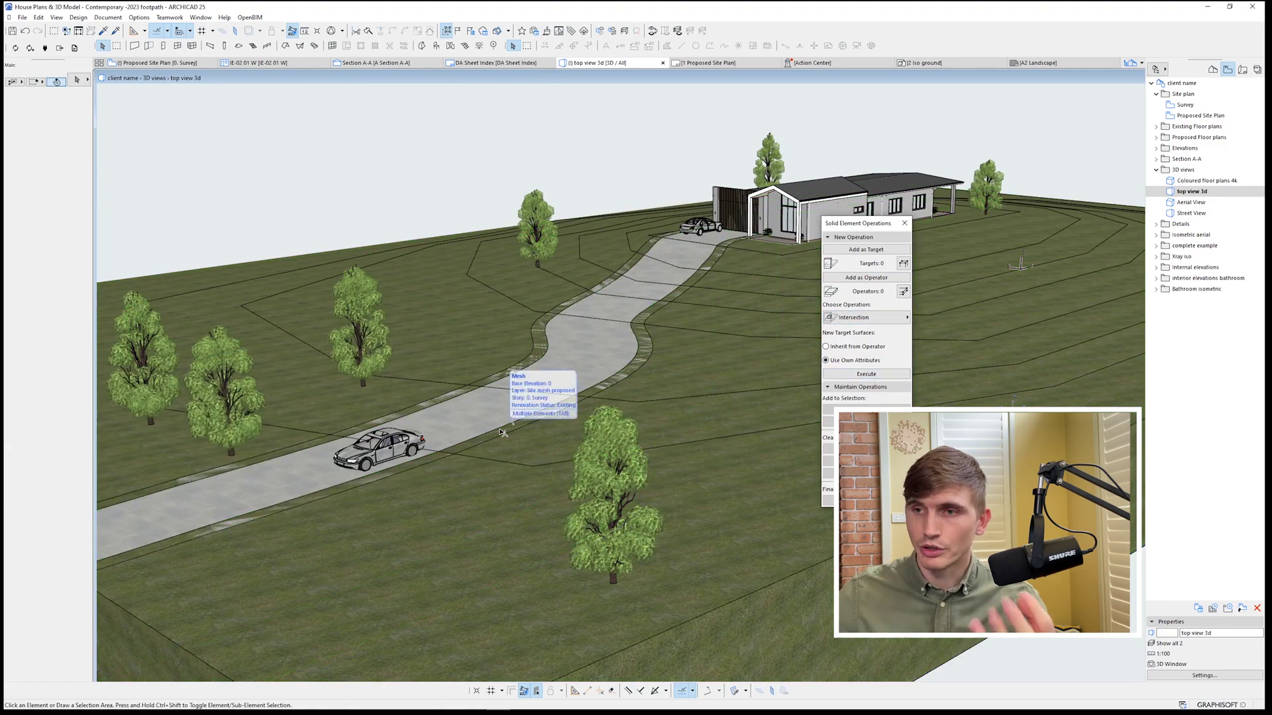
# - Subtract the edging mesh from the site terrain mesh, with the edging as operator and the terrain as target
pyautogui.click(654, 355)
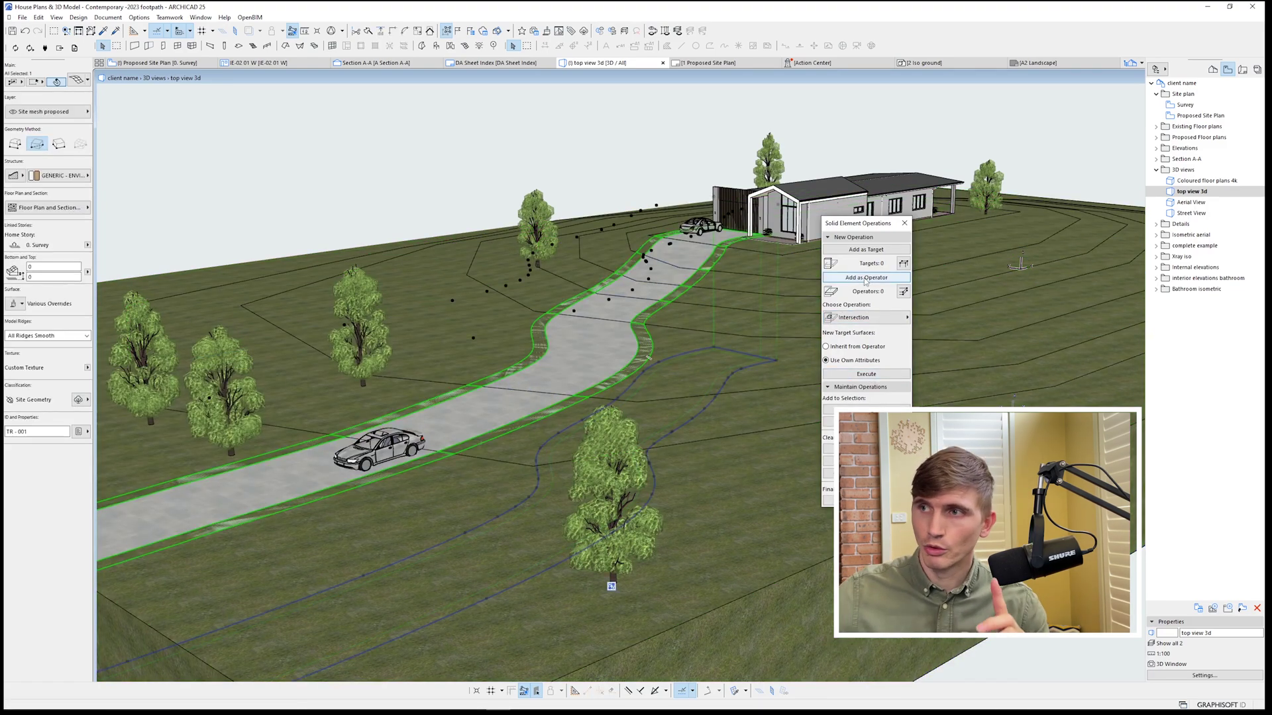
pyautogui.click(865, 278)
pyautogui.click(702, 379)
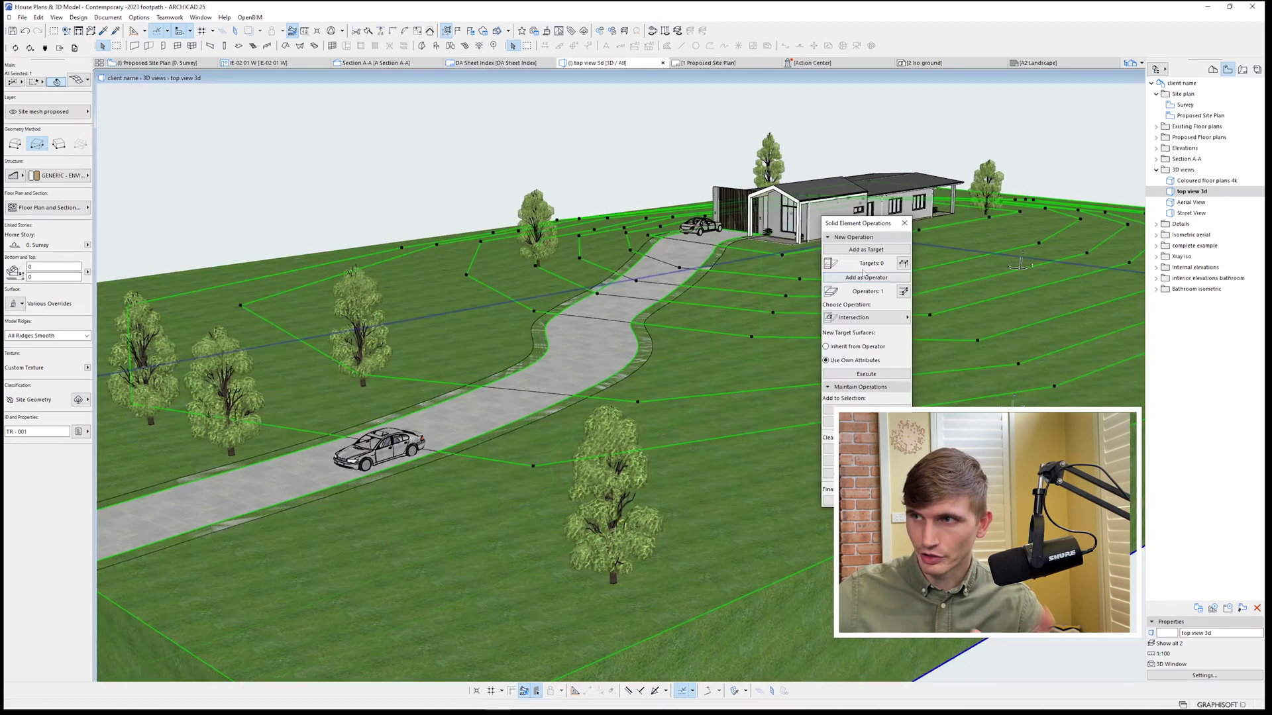
pyautogui.click(865, 317)
pyautogui.click(941, 328)
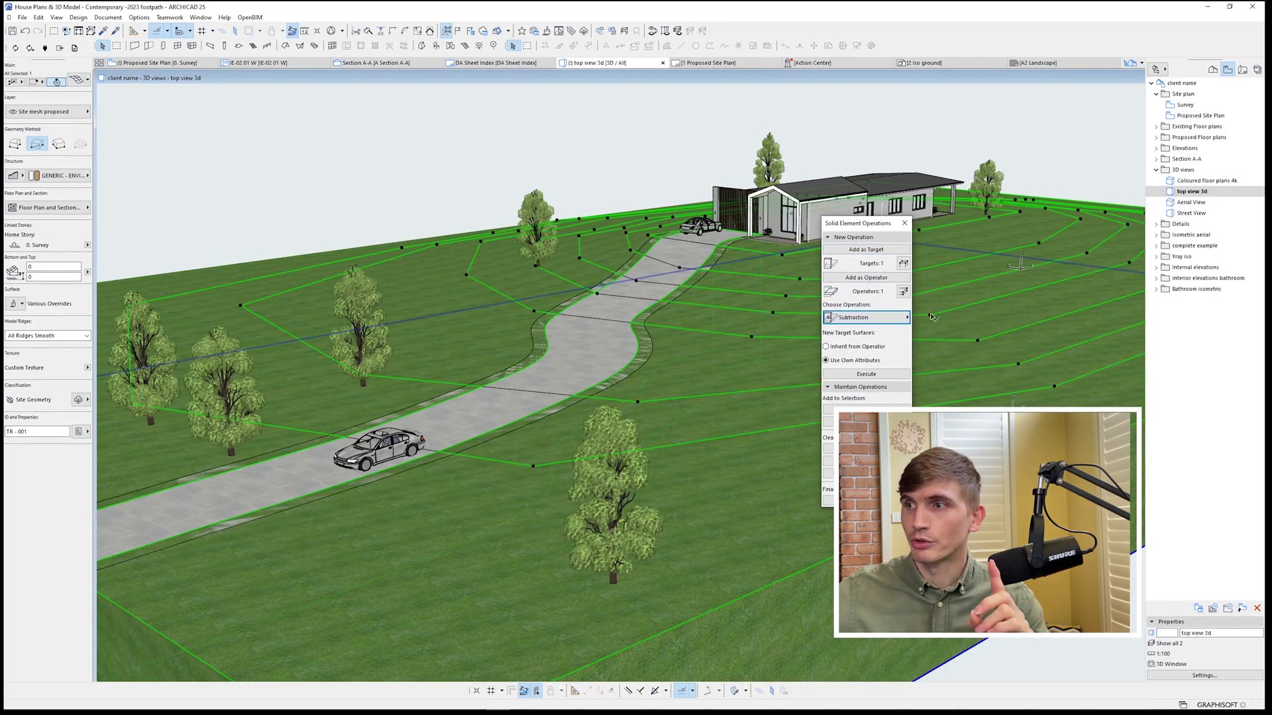
pyautogui.click(867, 374)
# - Replace the edging mesh's Concrete - 02 top surface override with a lighter surface to contrast with the driveway
pyautogui.click(632, 349)
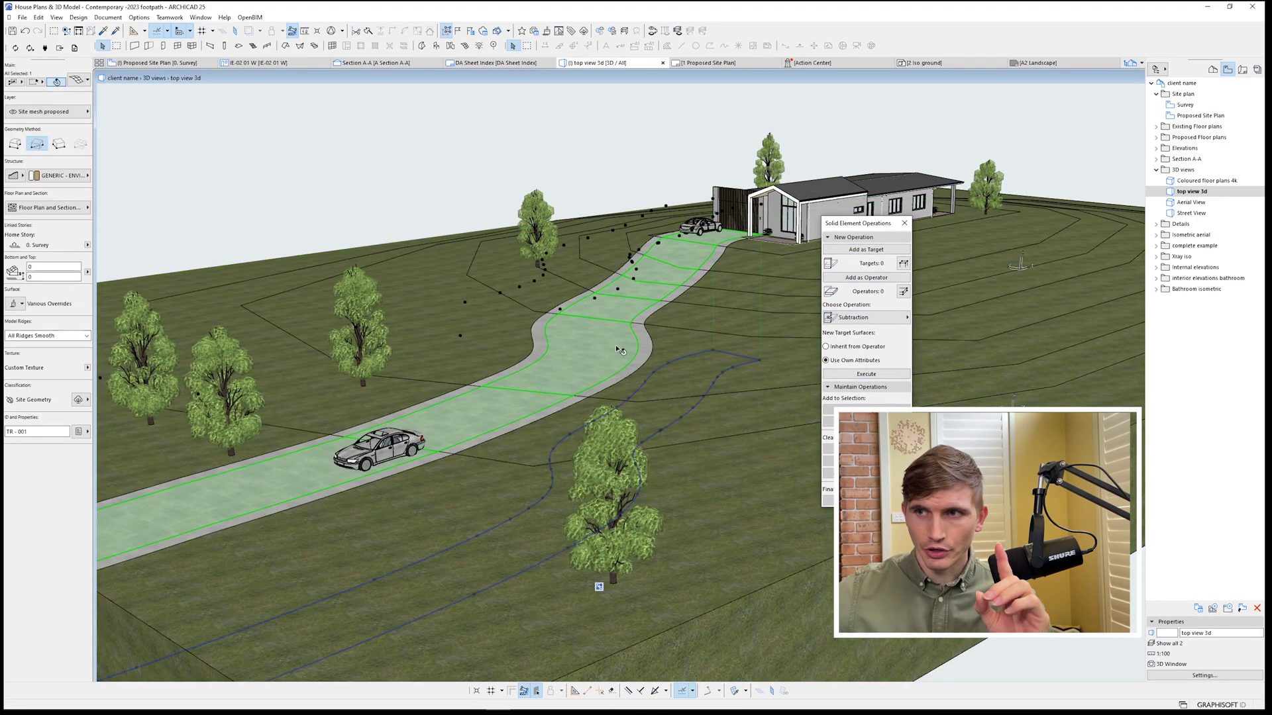
pyautogui.click(632, 349)
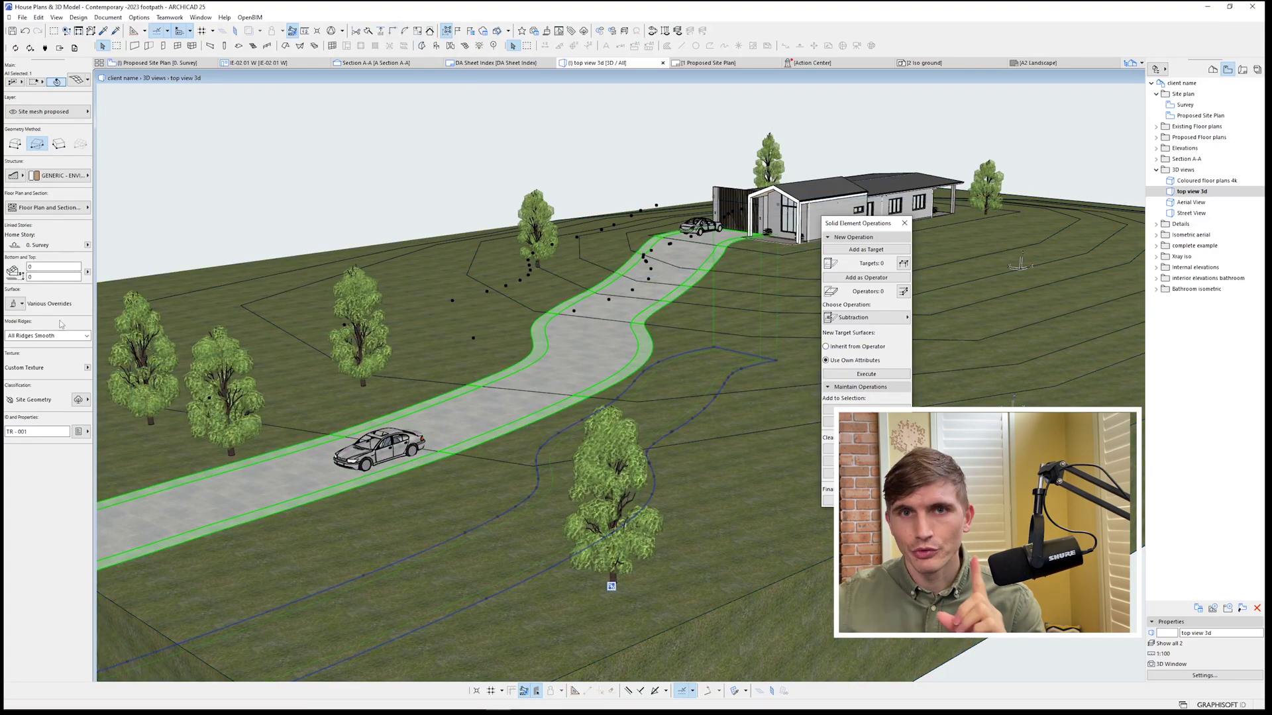
pyautogui.click(22, 305)
pyautogui.click(67, 329)
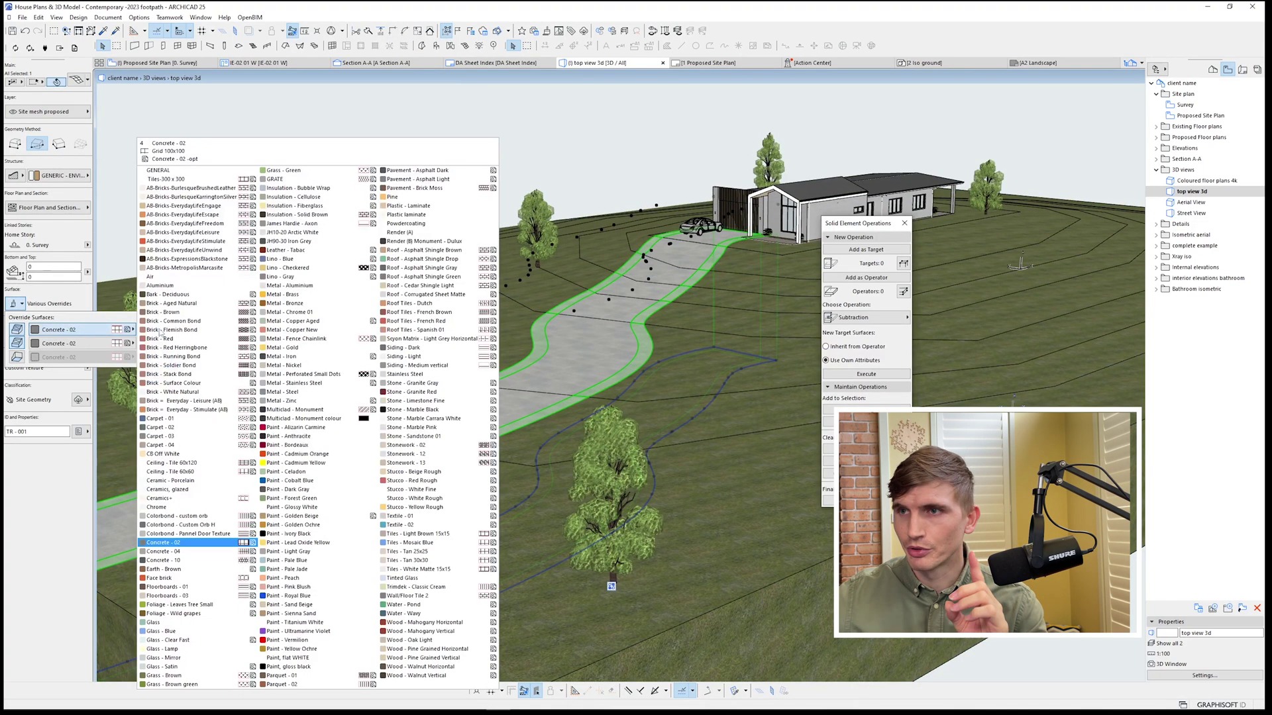
pyautogui.click(430, 227)
pyautogui.press('Escape')
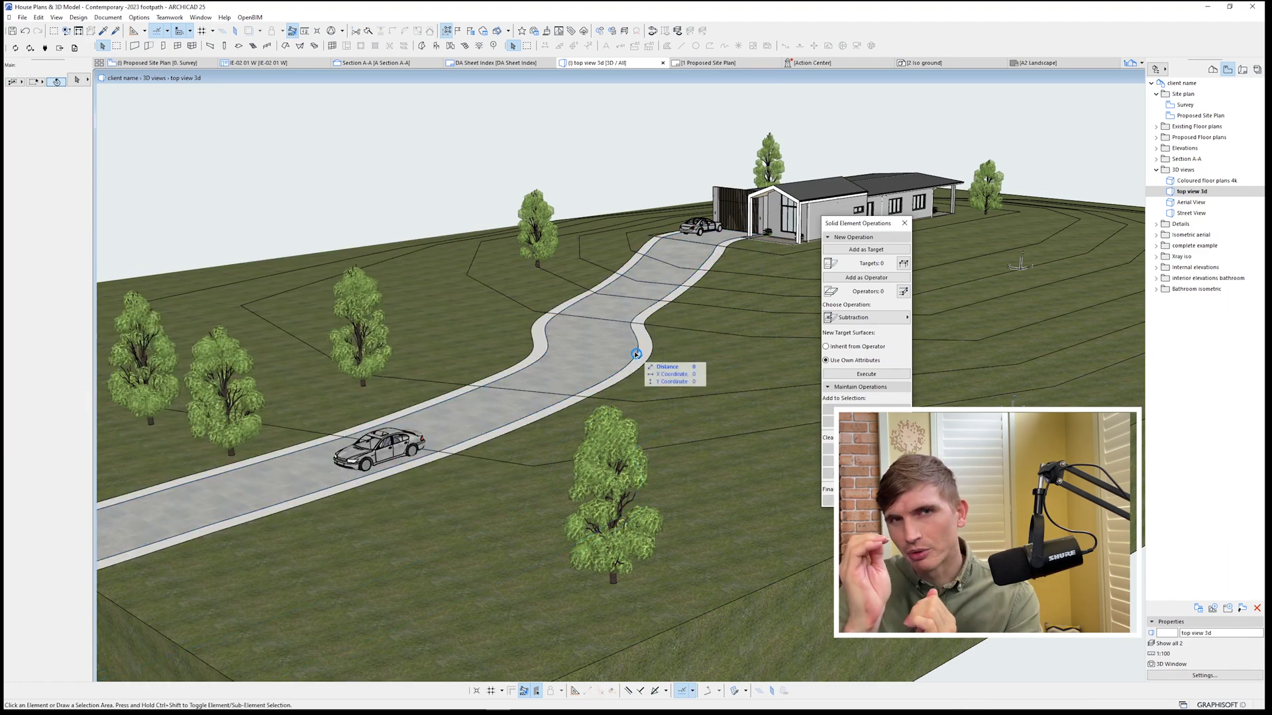
# - Convert the edging mesh around the driveway into a morph, accepting deletion of the original element
pyautogui.click(643, 330)
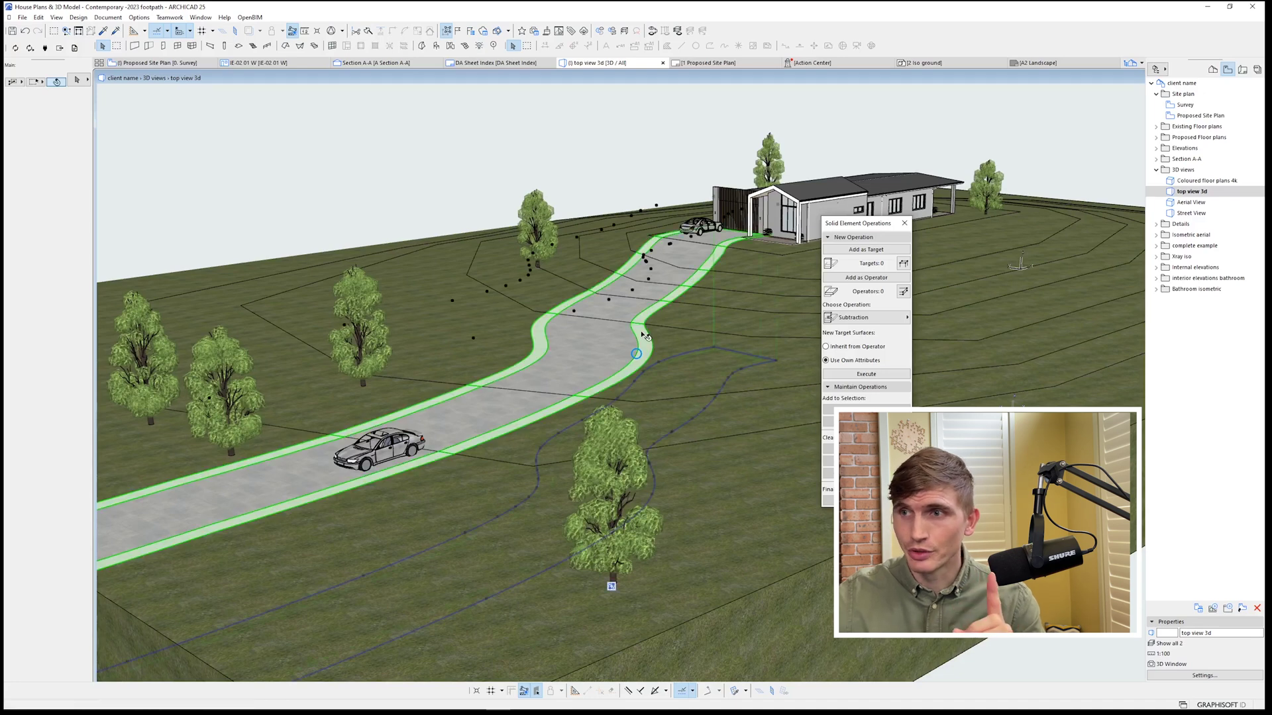
pyautogui.rightClick(405, 176)
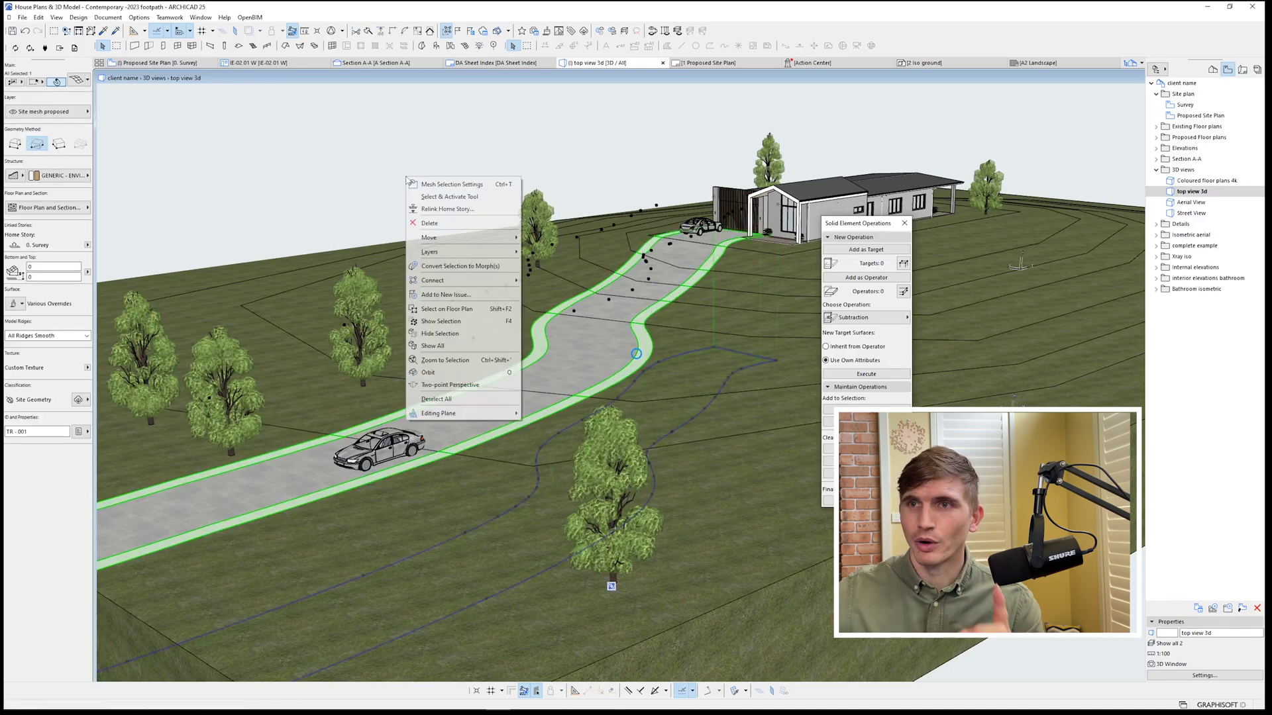
pyautogui.click(480, 267)
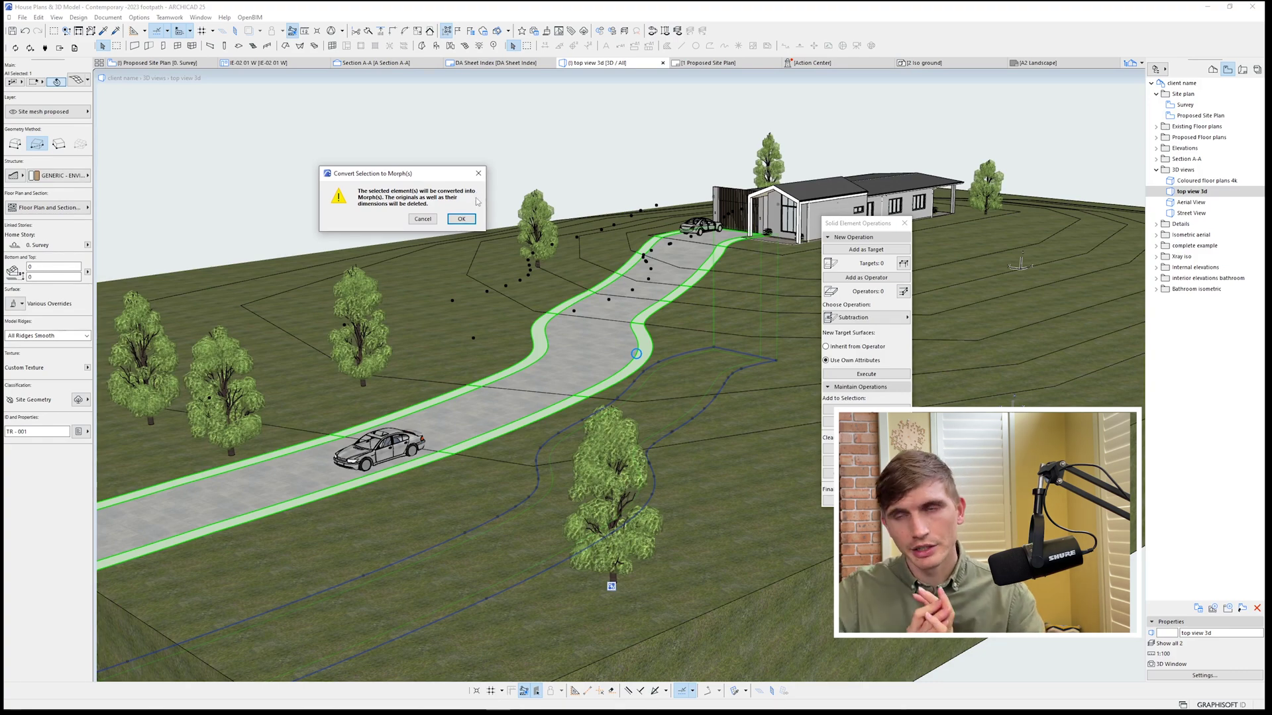
pyautogui.click(461, 218)
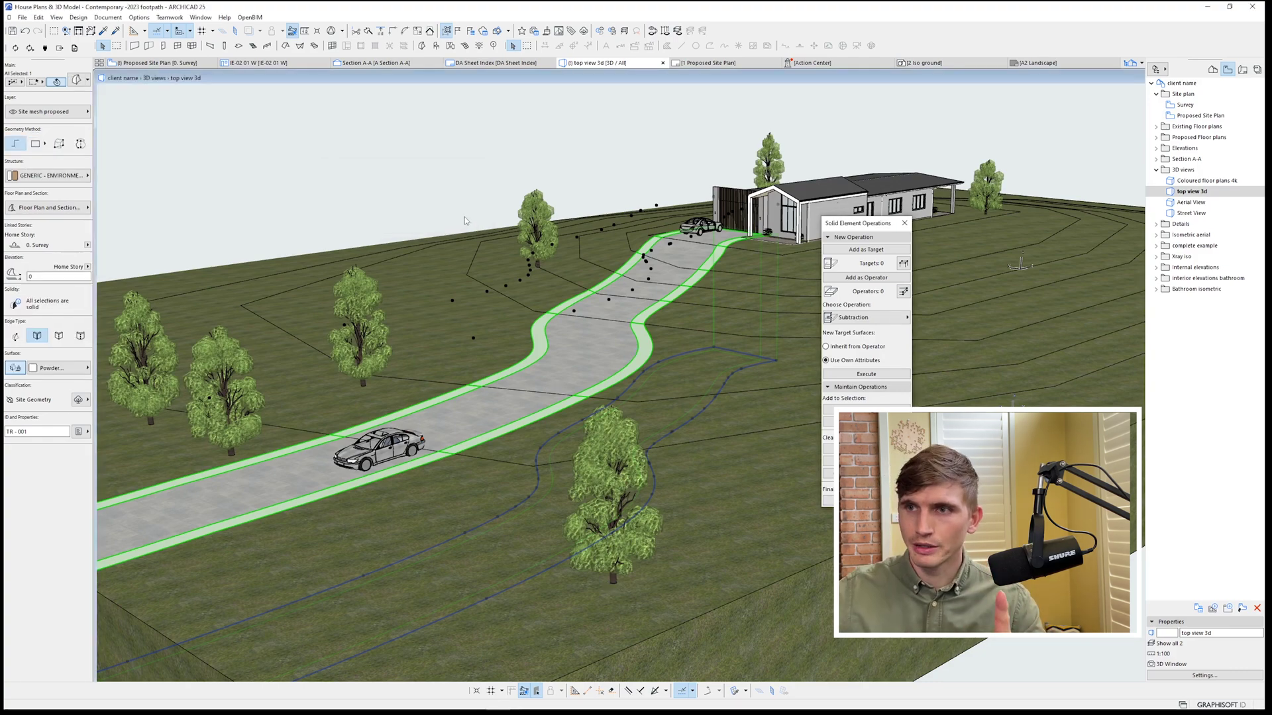
# - Raise the edging morph vertically by 200 mm
pyautogui.click(641, 353)
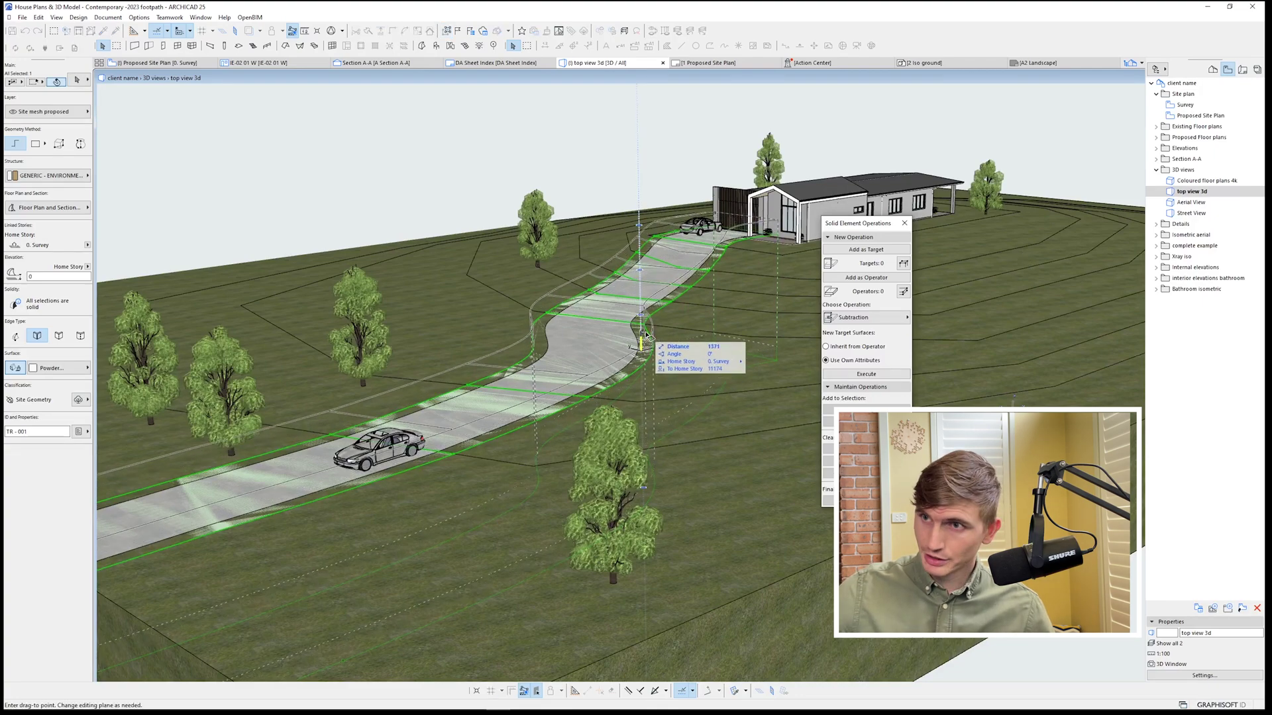
pyautogui.press('Tab')
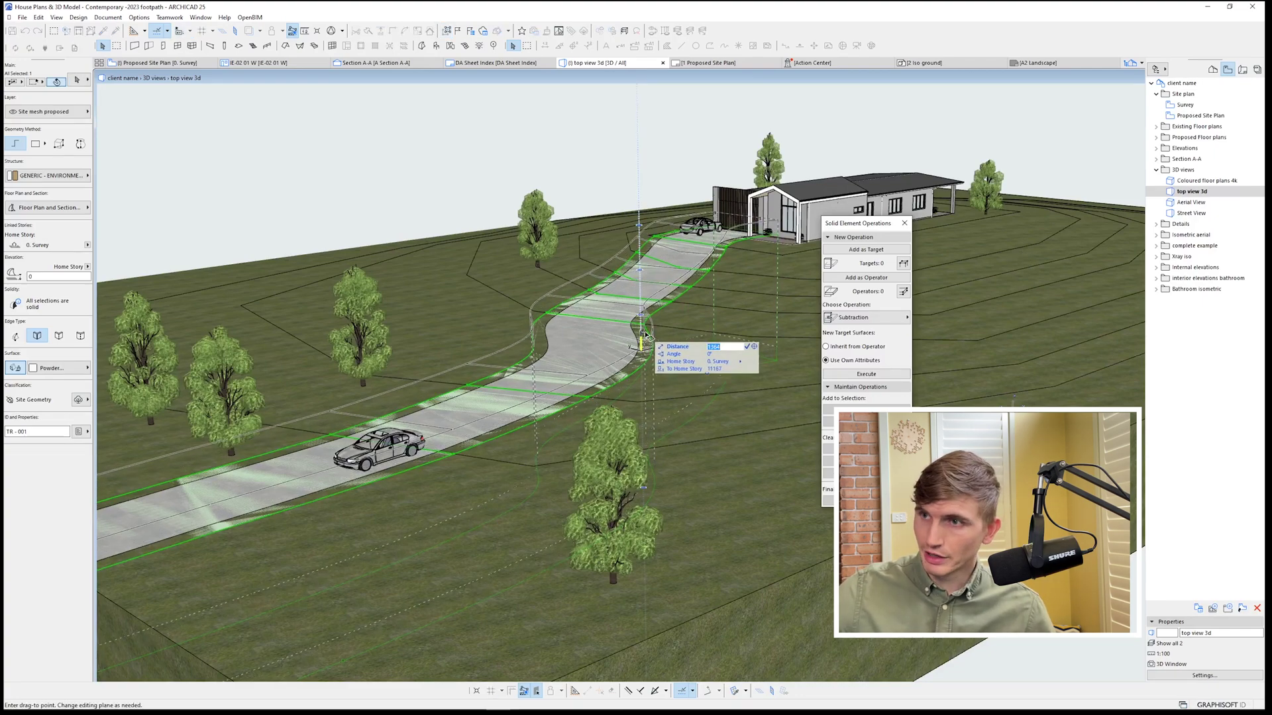
pyautogui.write('200')
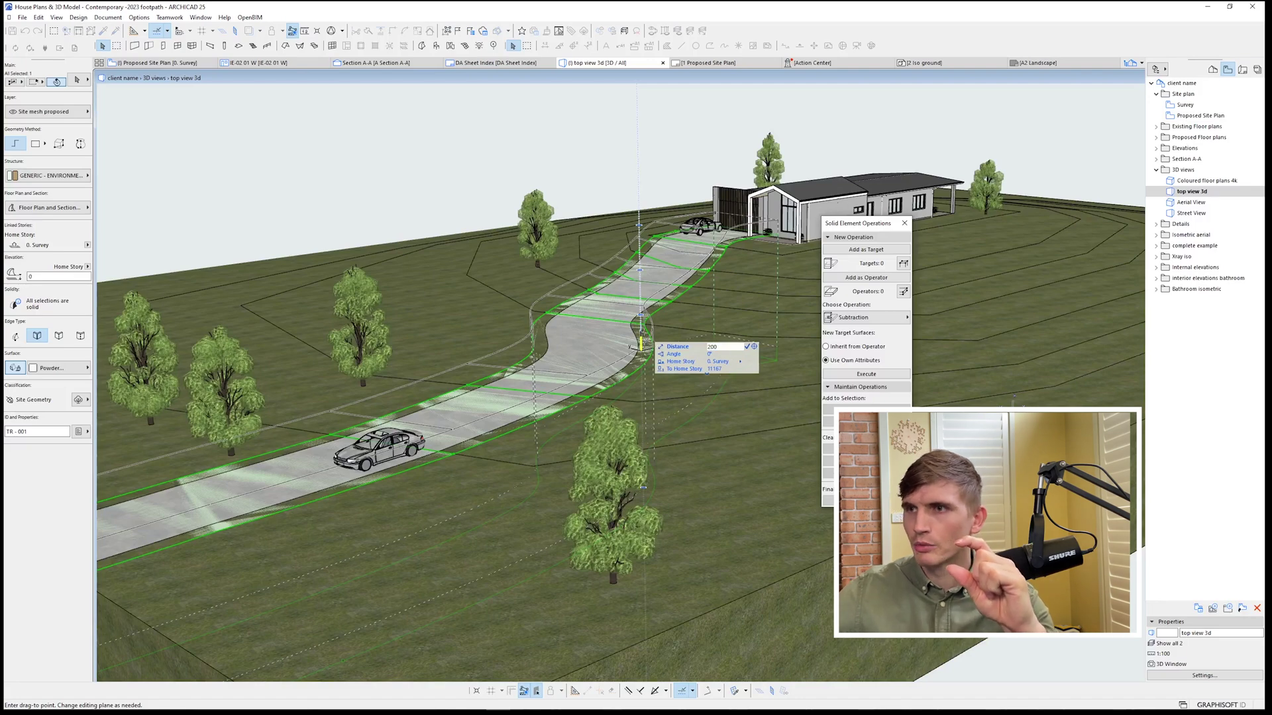
pyautogui.press('Return')
pyautogui.press('Escape')
# - Execute a Subtraction with upward extrusion with the edging morph as target and the driveway mesh as operator
pyautogui.click(447, 409)
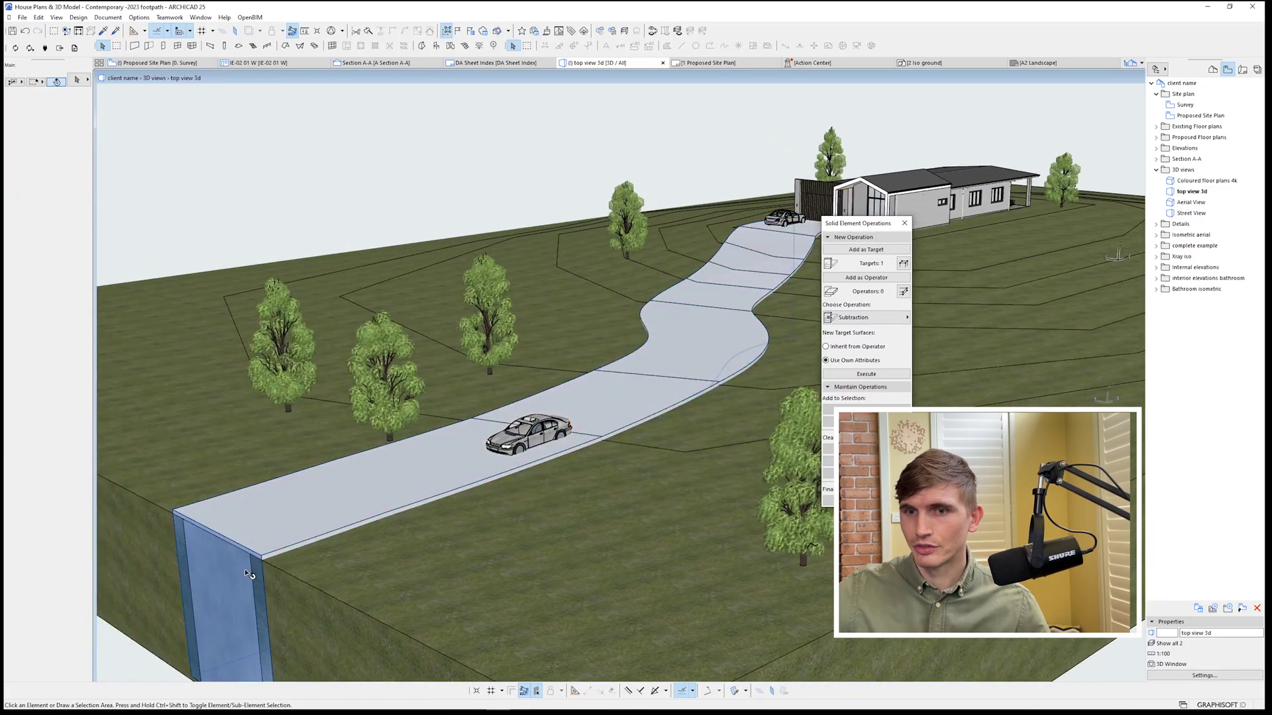
pyautogui.click(268, 568)
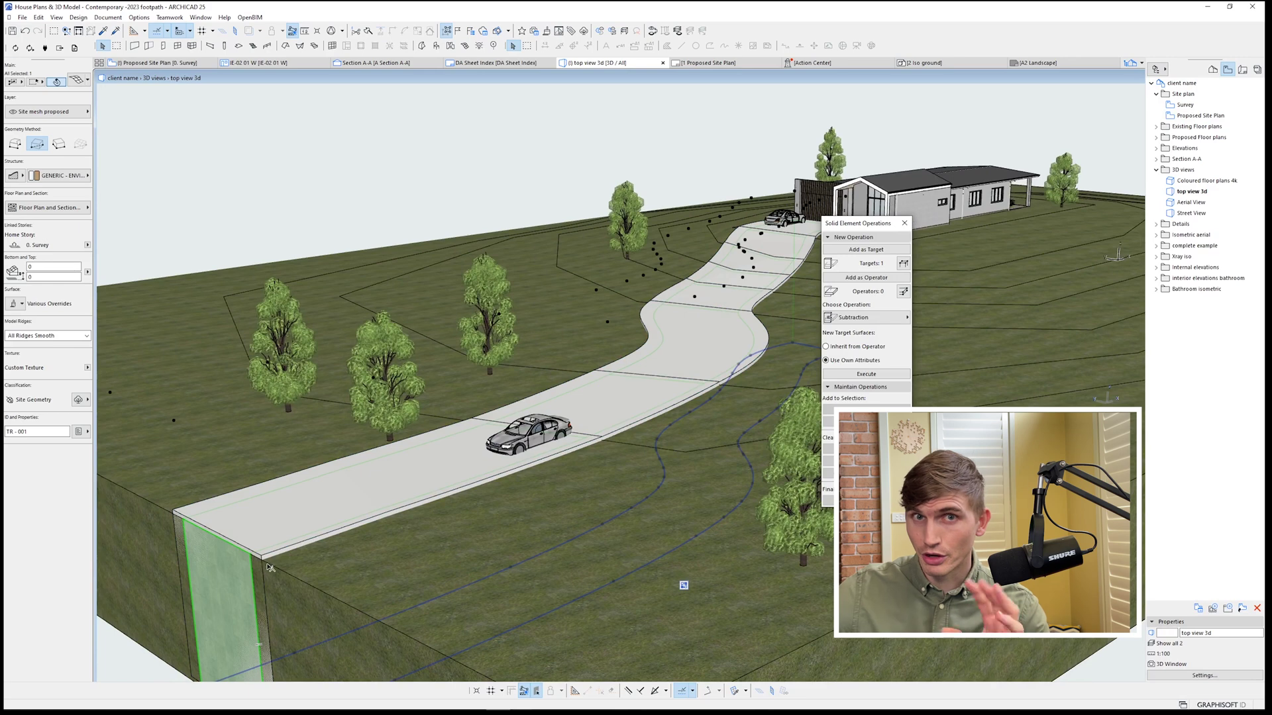
pyautogui.click(866, 278)
pyautogui.click(864, 317)
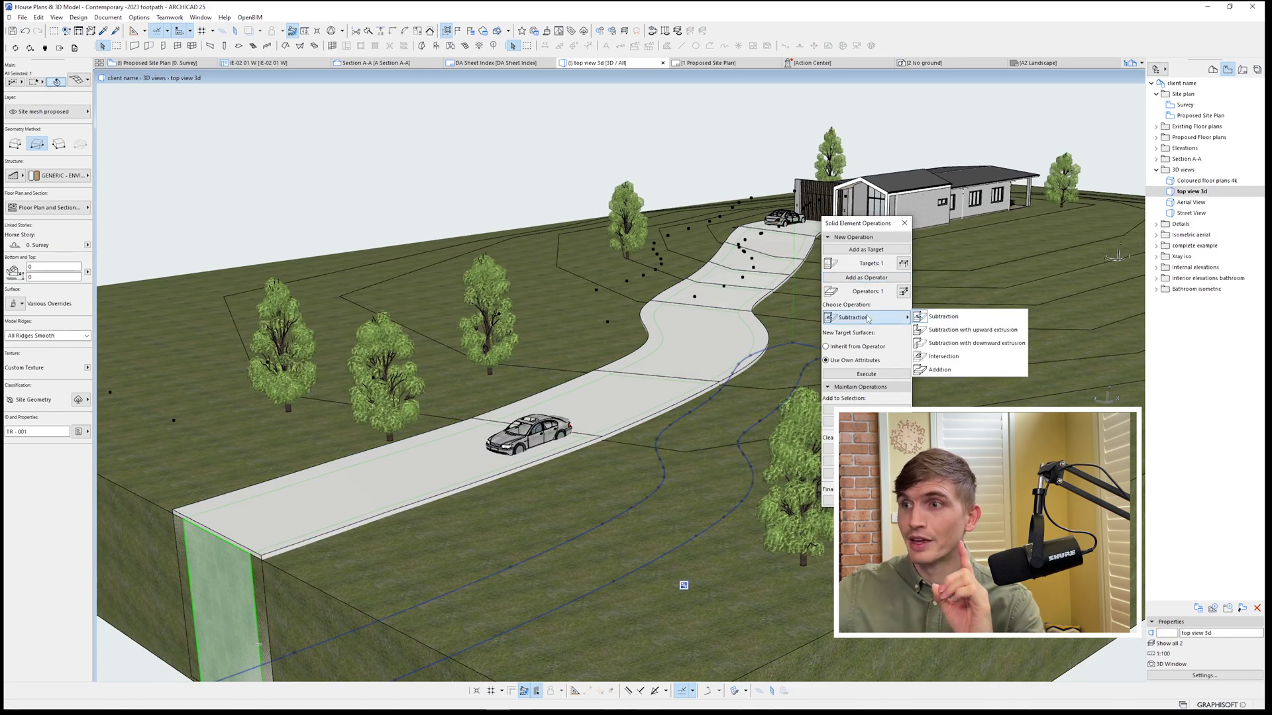
pyautogui.click(948, 331)
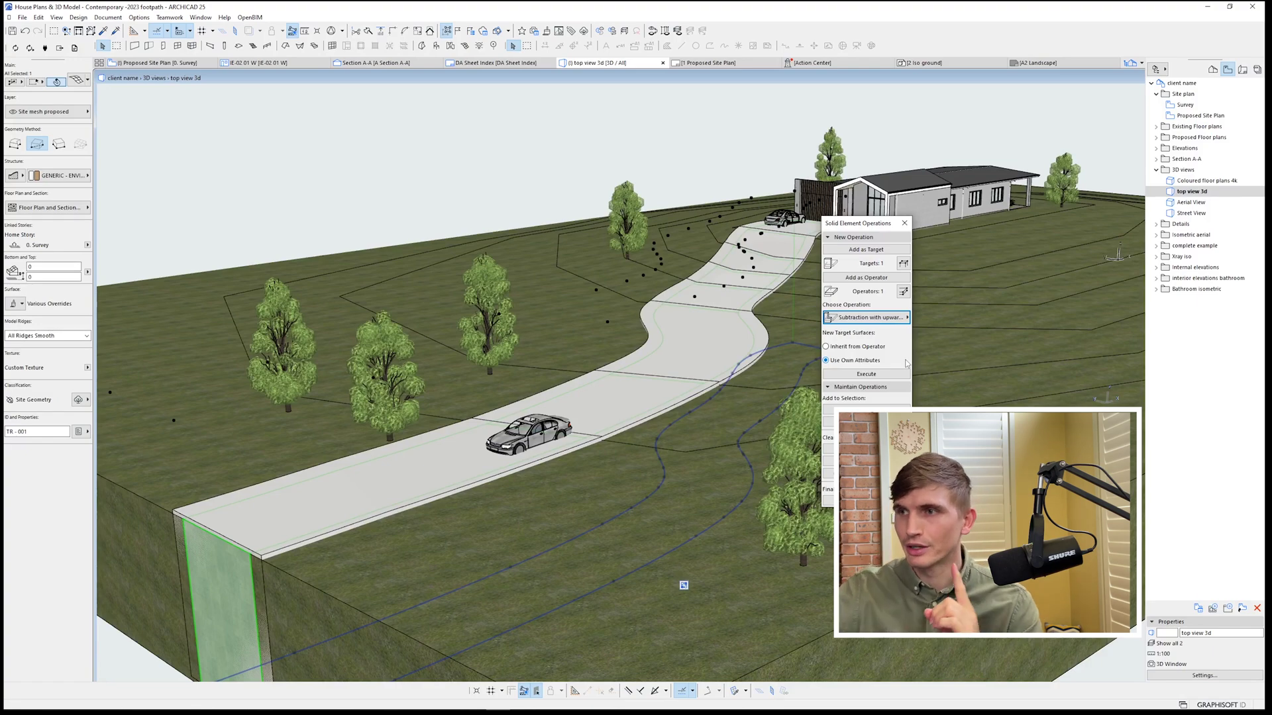
pyautogui.click(866, 374)
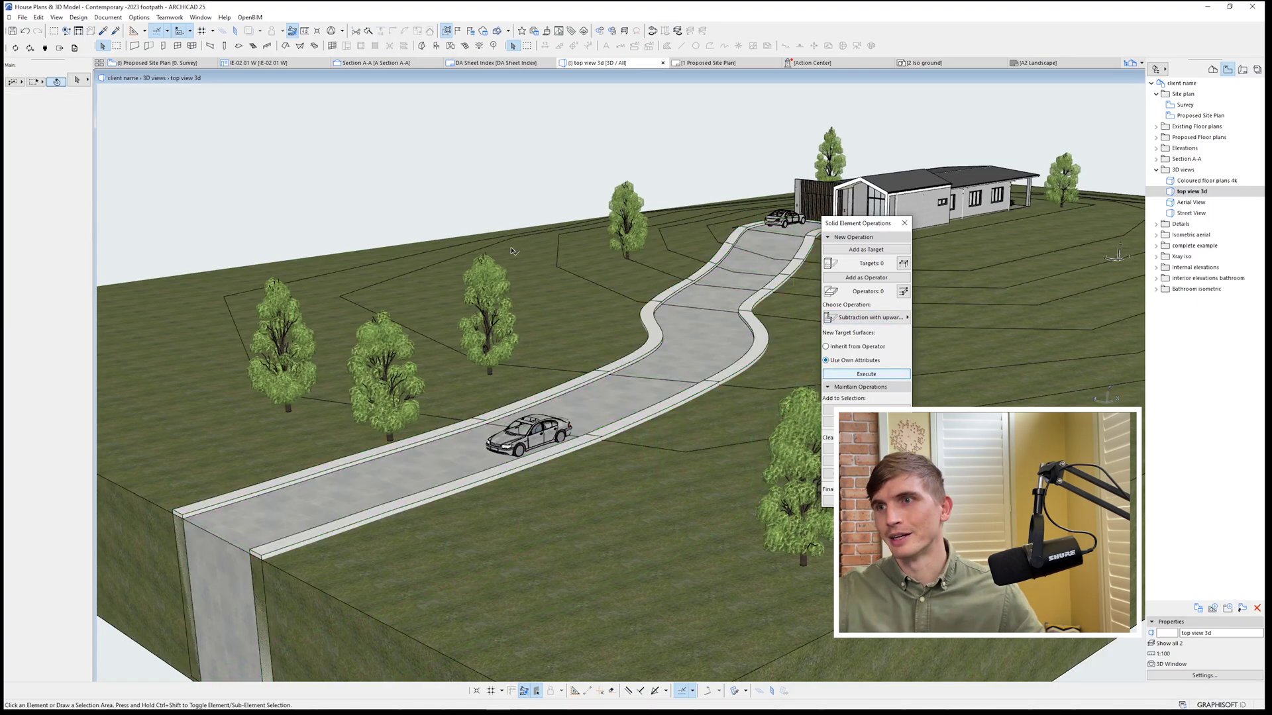
# - Move the edging morph slightly down vertically to reduce its height above the driveway
pyautogui.moveTo(634, 403); pyautogui.dragTo(583, 404, button='middle')
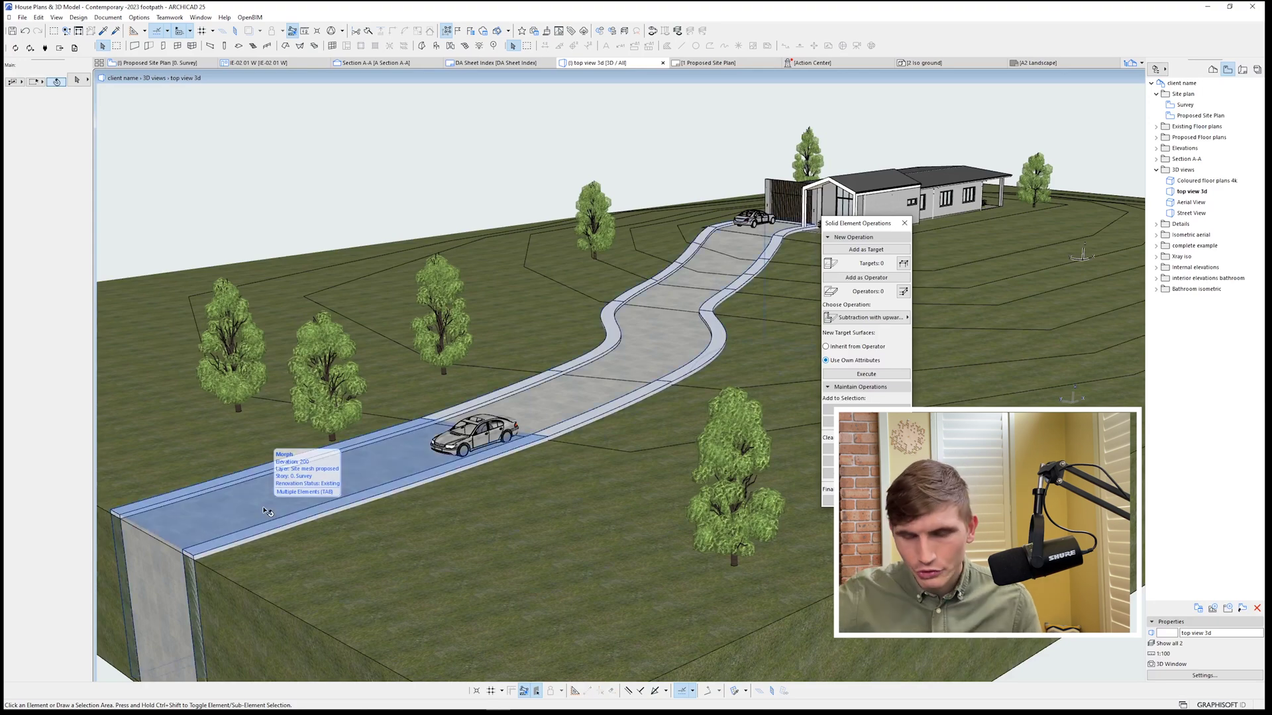
pyautogui.keyDown('shift'); pyautogui.moveTo(267, 512); pyautogui.dragTo(770, 420, button='middle'); pyautogui.keyUp('shift')
pyautogui.click(769, 418)
pyautogui.hotkey('ctrl', 'd')
pyautogui.click(769, 419)
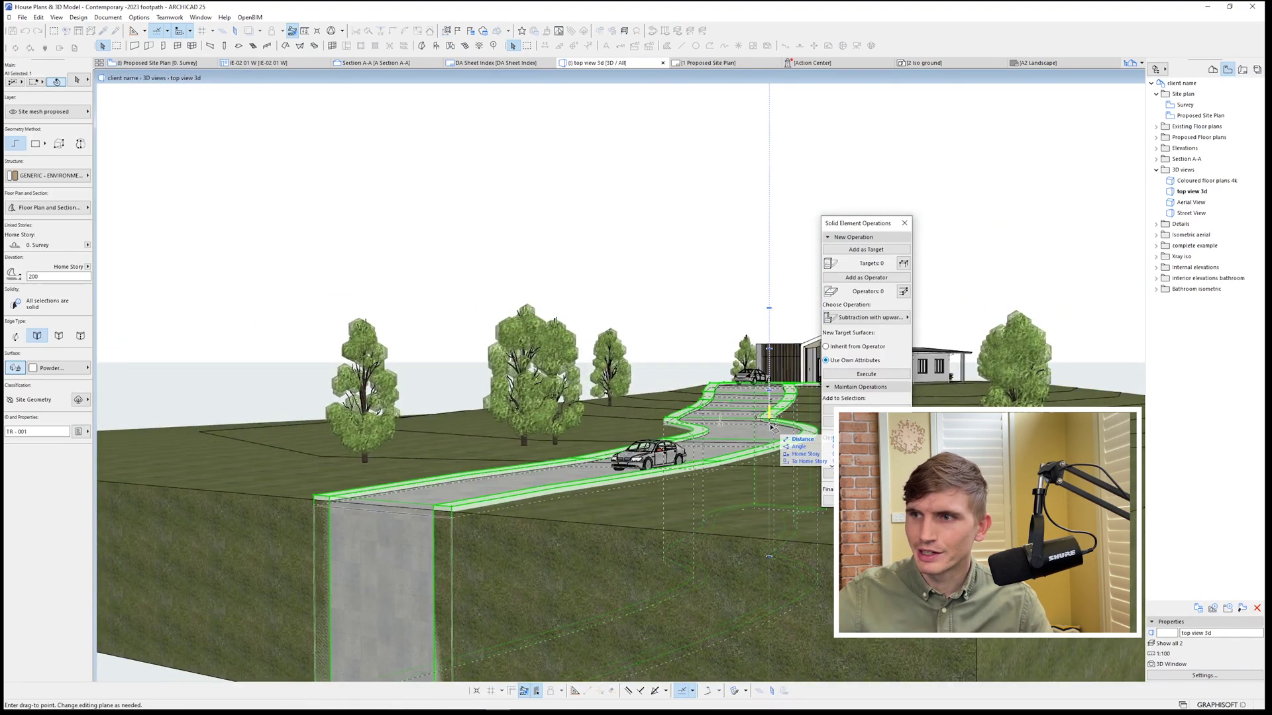
pyautogui.click(769, 428)
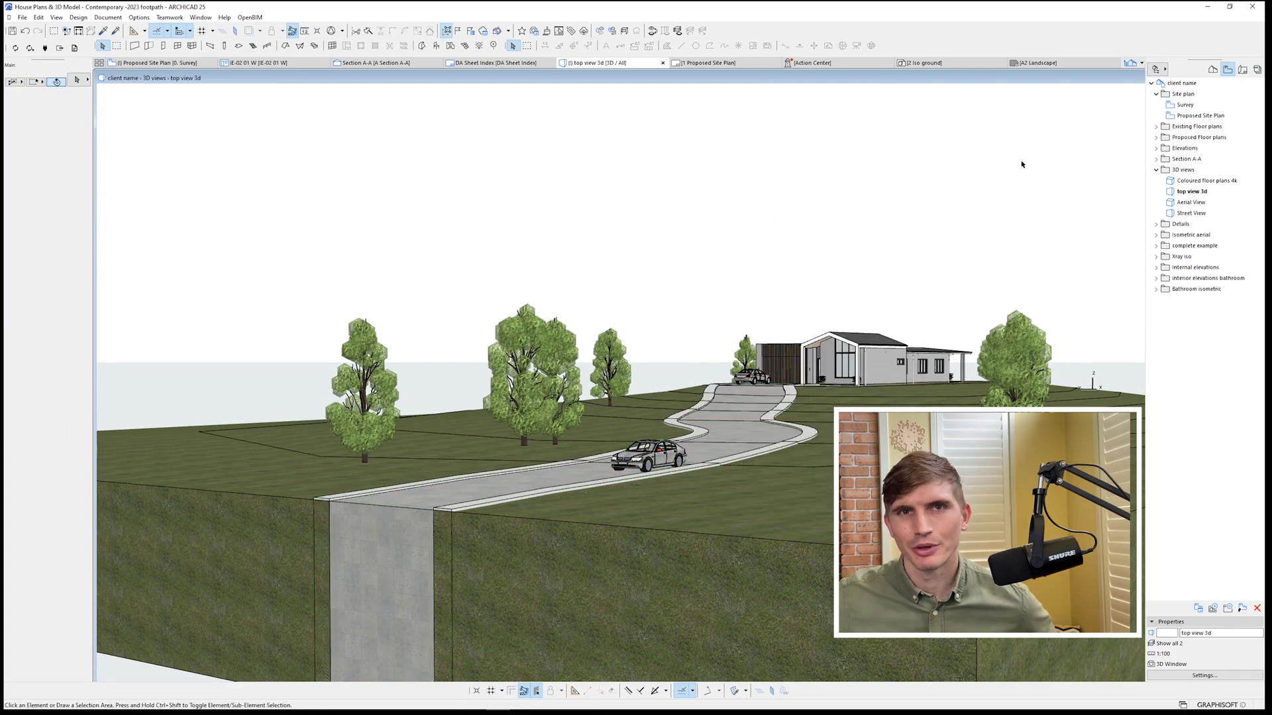
pyautogui.click(828, 338)
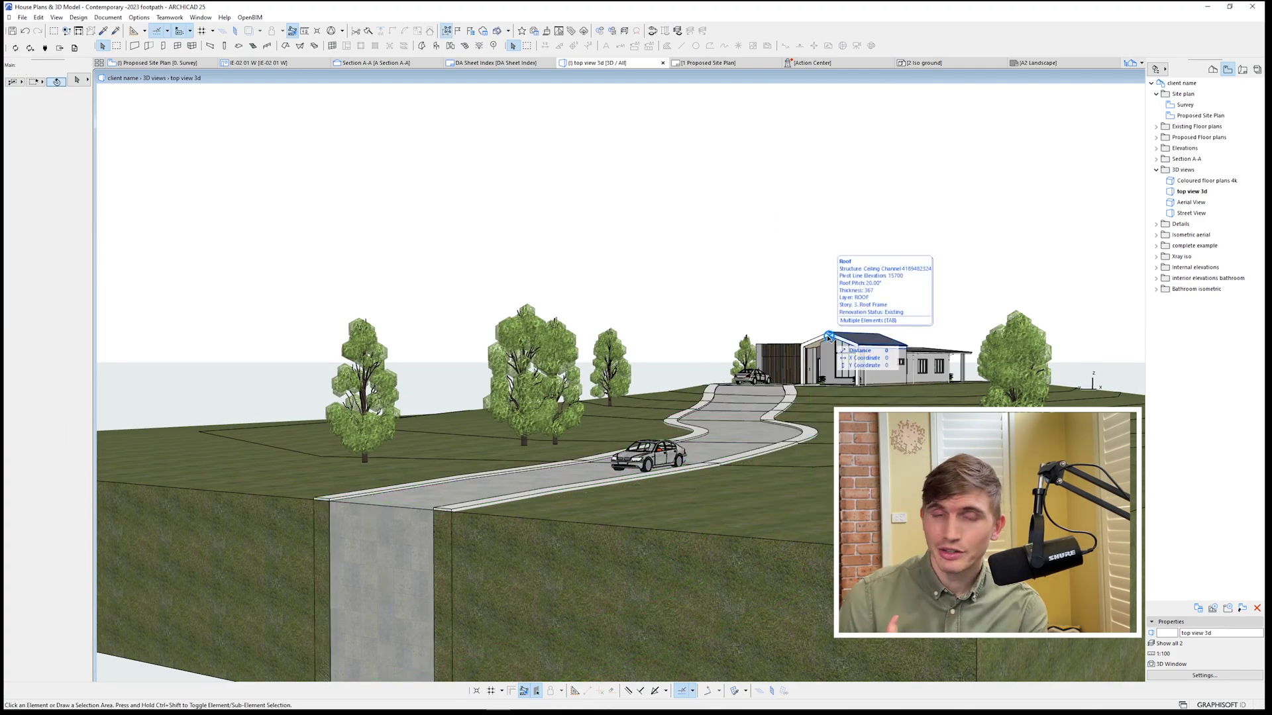